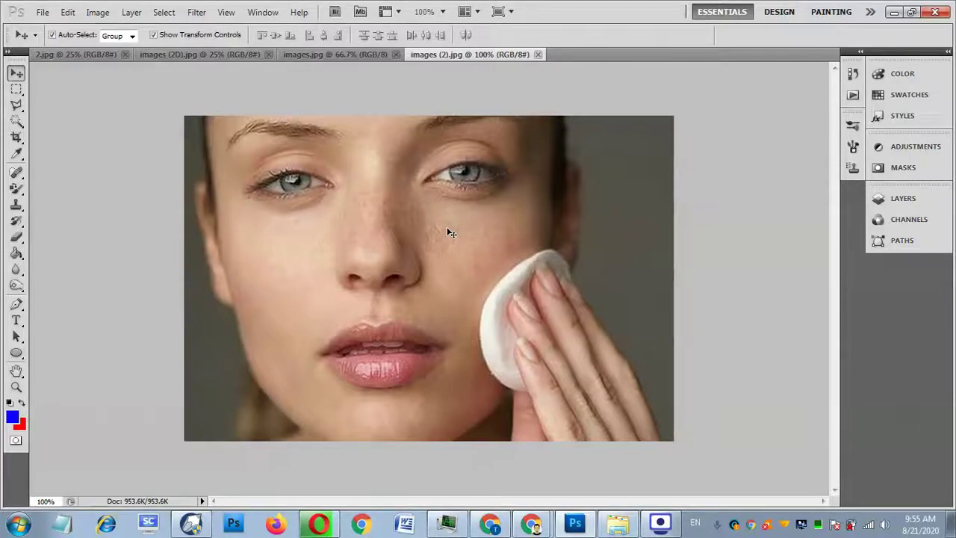
# Switch from images.jpg to the images (2D).jpg before/after collage.
pyautogui.click(329, 55)
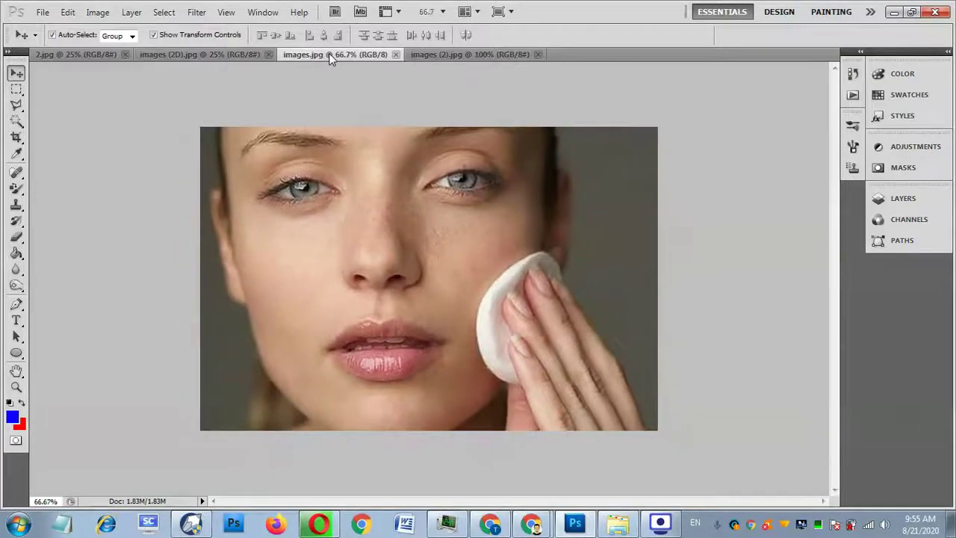
pyautogui.click(248, 55)
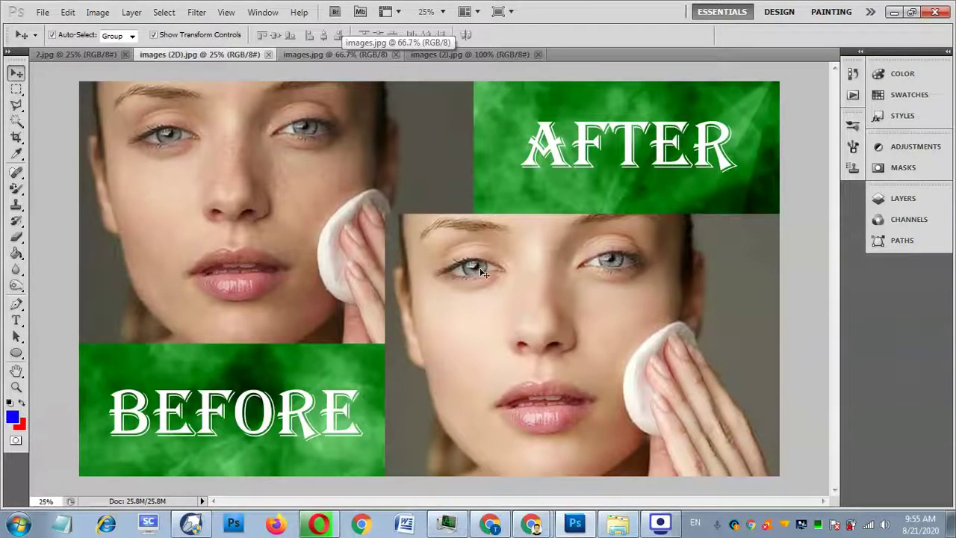
# Close images.jpg, review the 2.jpg and collage examples, and settle on the images (2).jpg portrait.
pyautogui.click(395, 54)
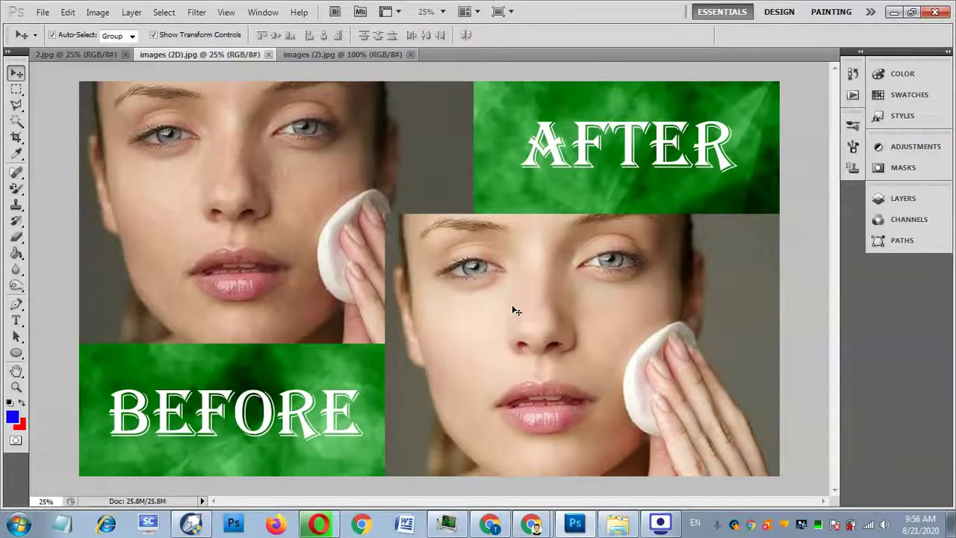
pyautogui.click(71, 55)
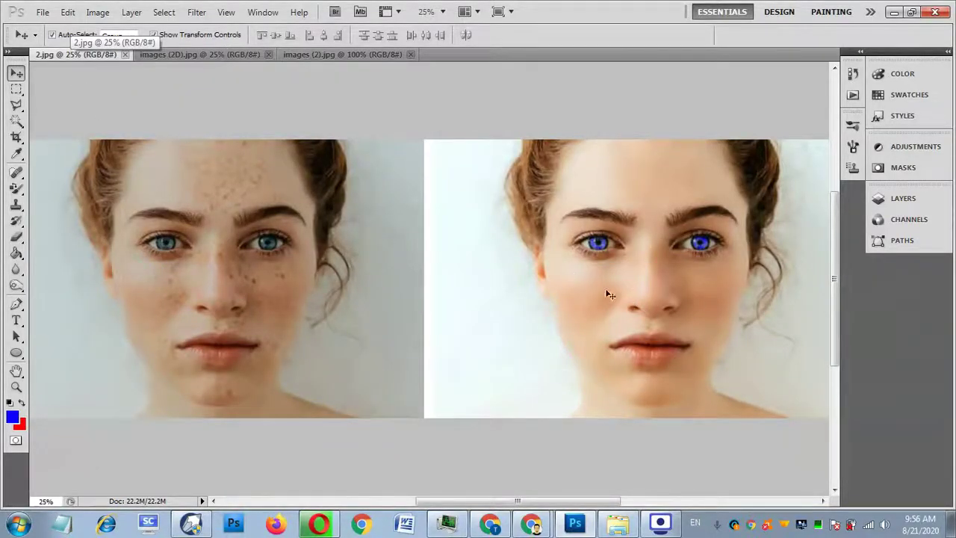
pyautogui.click(324, 56)
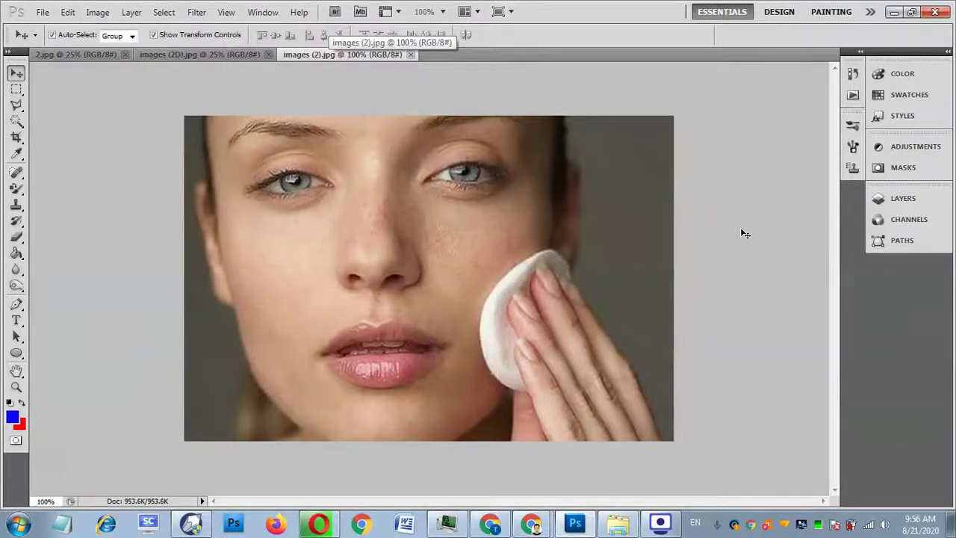
pyautogui.click(180, 54)
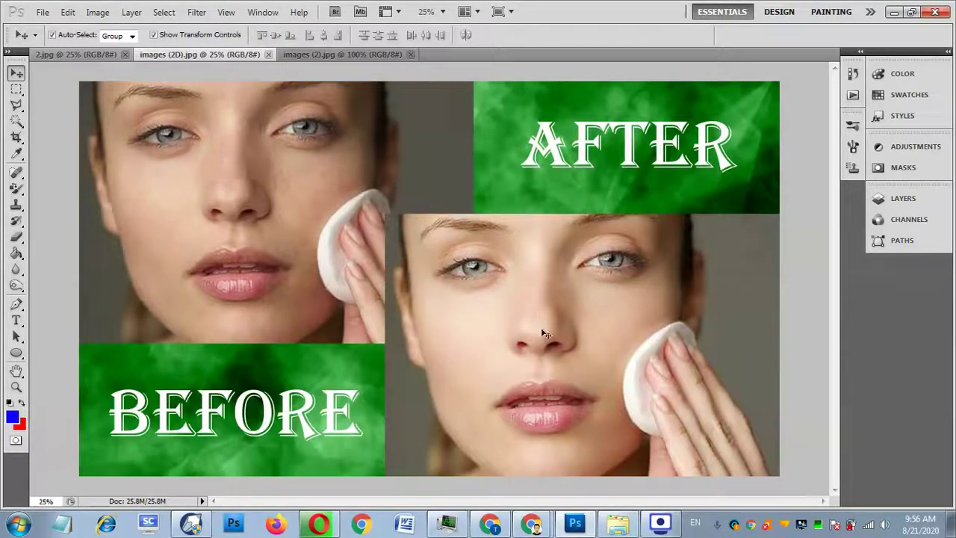
pyautogui.click(342, 54)
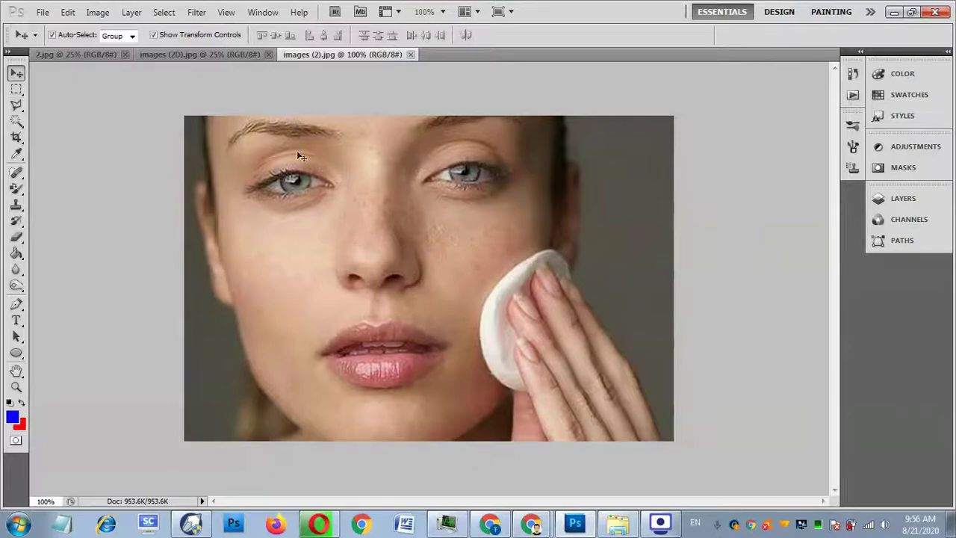
pyautogui.click(68, 56)
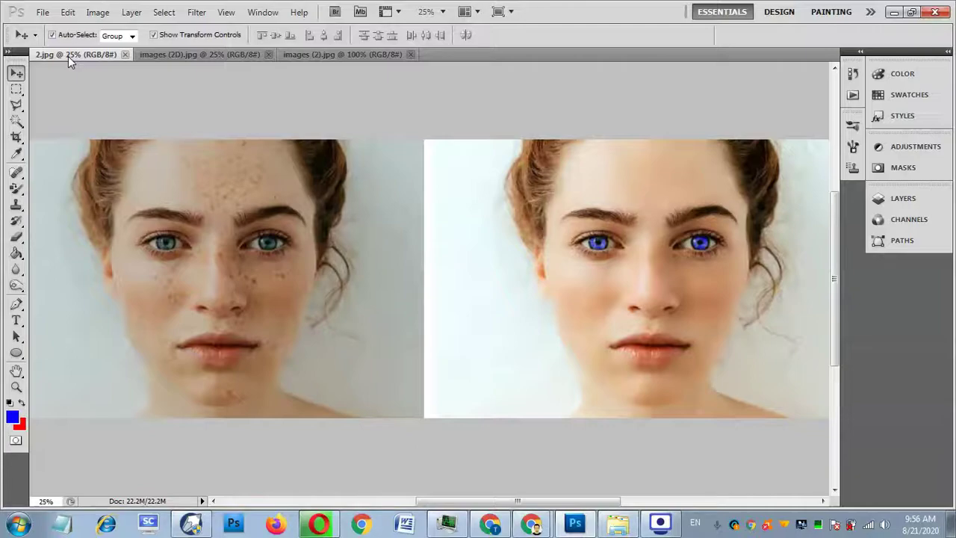
pyautogui.click(320, 54)
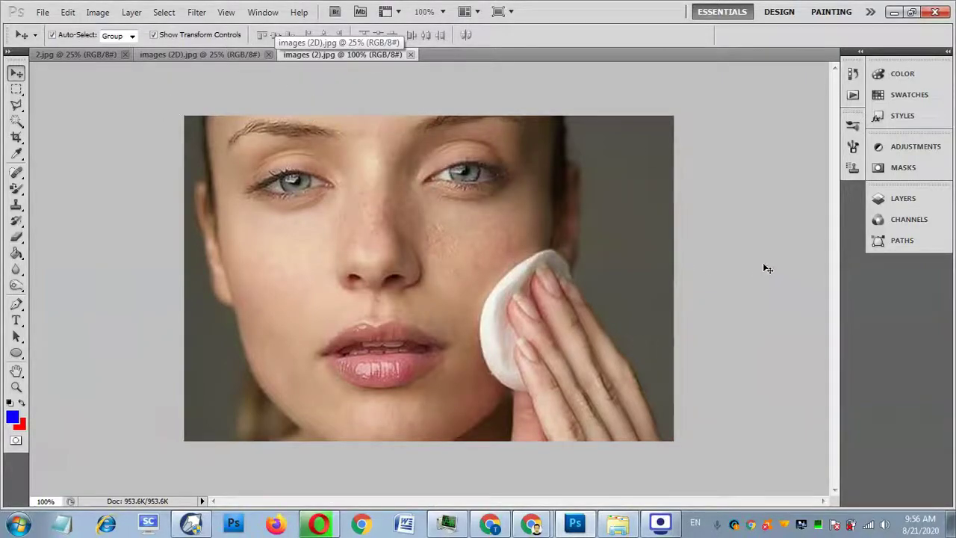
# Convert the locked Background into an editable Layer 0.
pyautogui.click(902, 201)
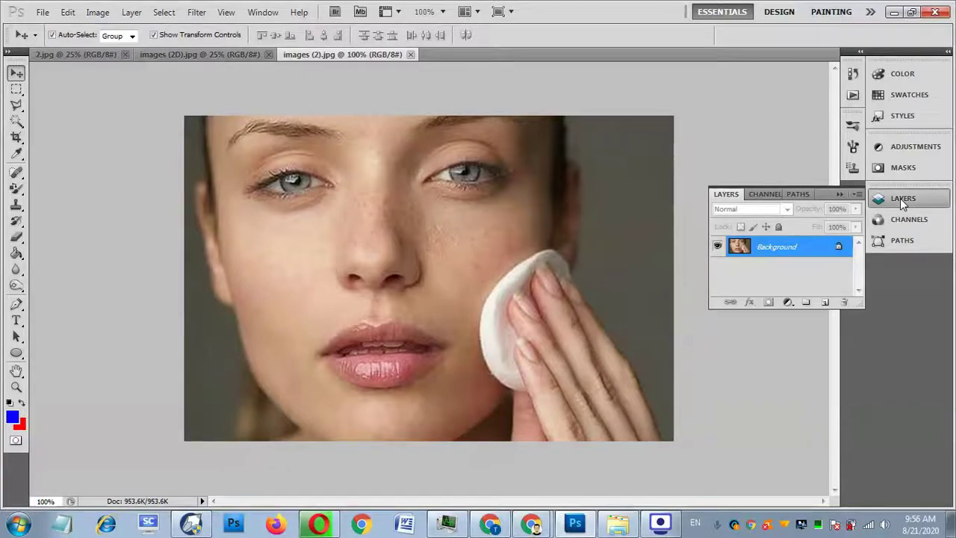
pyautogui.doubleClick(838, 251)
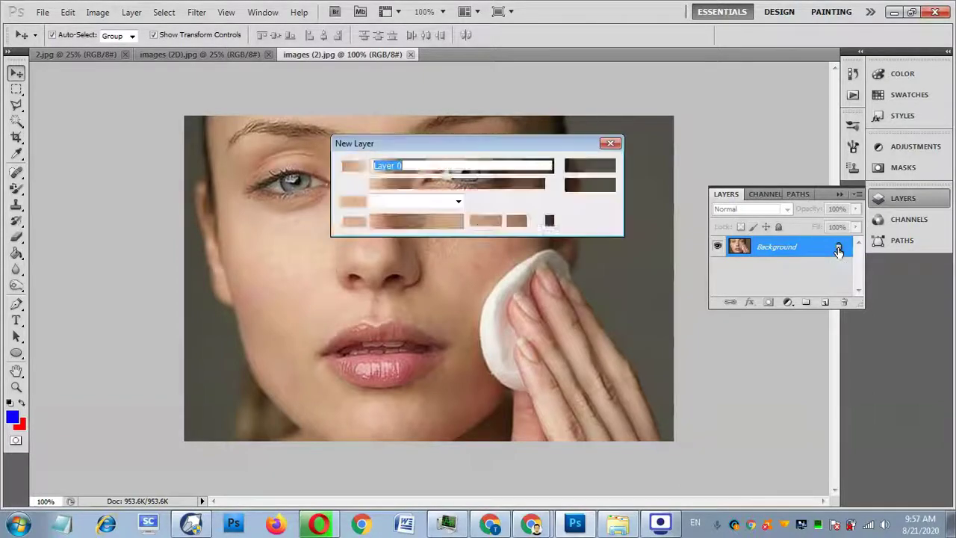
pyautogui.click(592, 165)
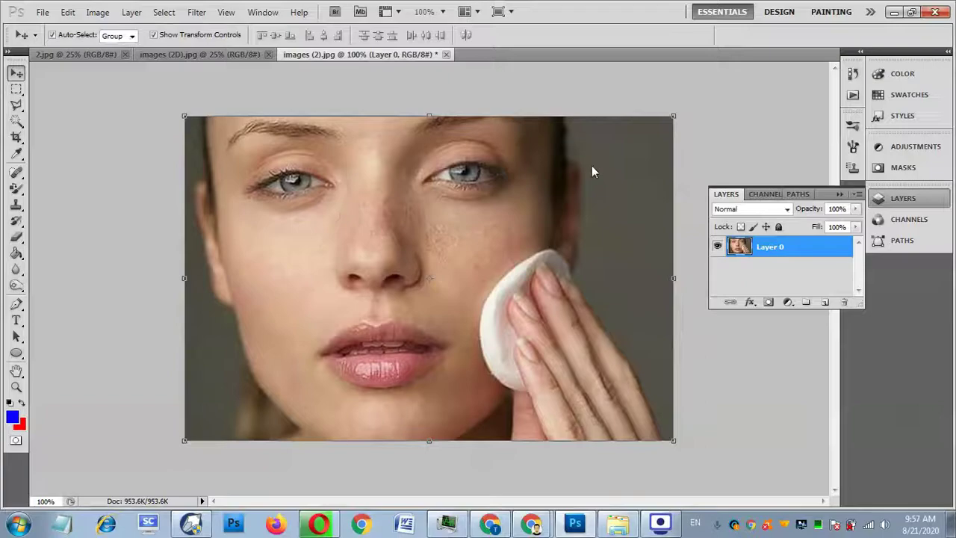
# Duplicate Layer 0 as Layer 0 copy and make the copy active.
pyautogui.rightClick(786, 245)
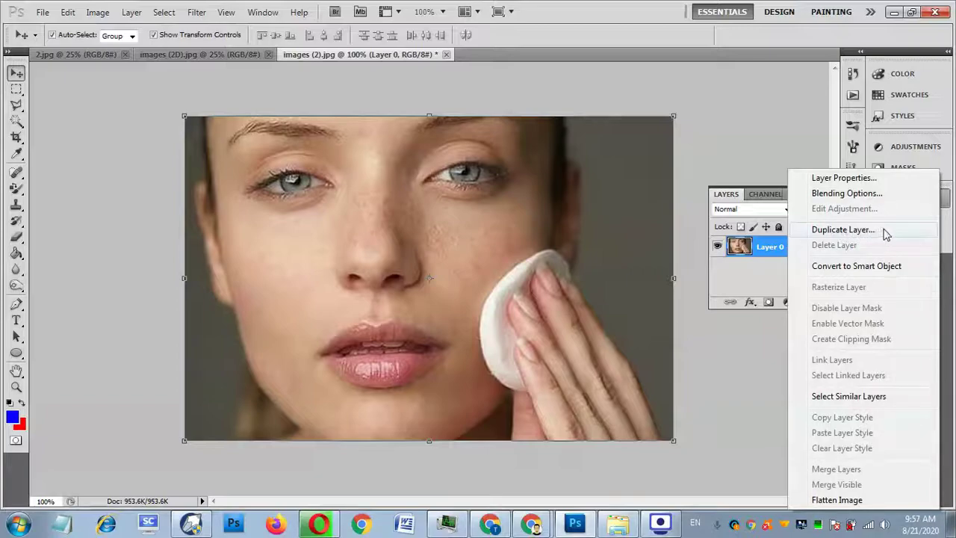
pyautogui.click(843, 230)
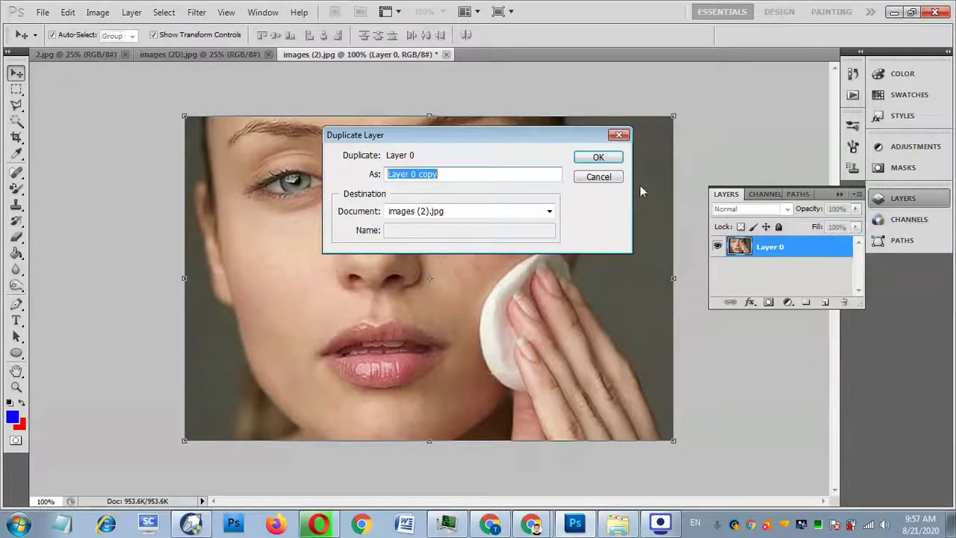
pyautogui.click(604, 157)
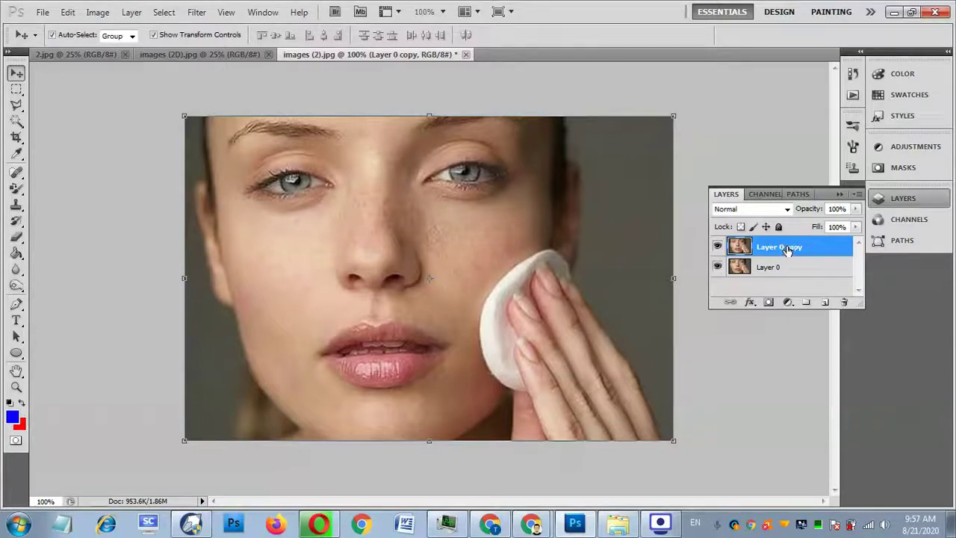
pyautogui.click(789, 267)
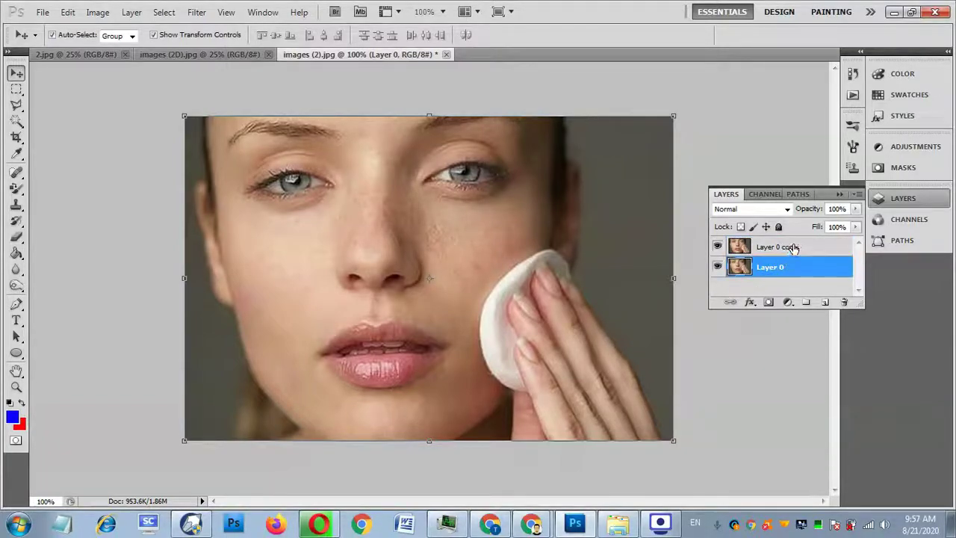
pyautogui.click(790, 250)
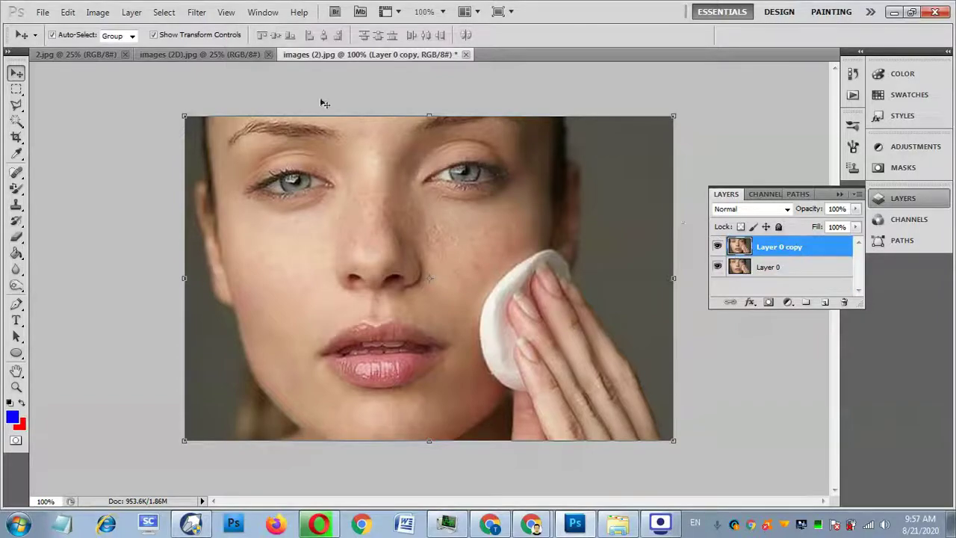
# Preview Filter > Blur > Surface Blur on Layer 0 copy with radius 7 px and threshold 22 levels.
pyautogui.click(195, 13)
pyautogui.moveTo(224, 140)
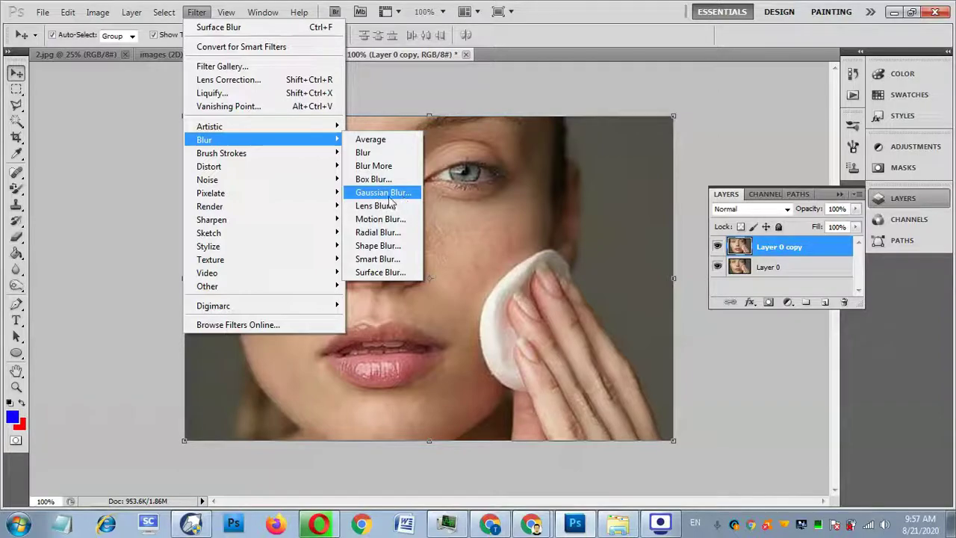
pyautogui.click(389, 273)
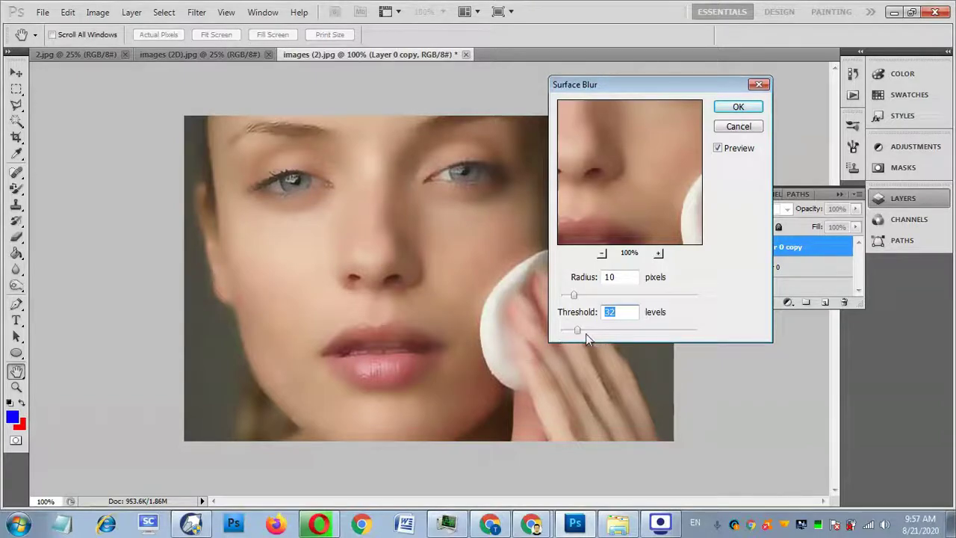
pyautogui.moveTo(578, 331); pyautogui.dragTo(573, 331)
pyautogui.press('Down')
pyautogui.press('Down')
pyautogui.doubleClick(621, 276)
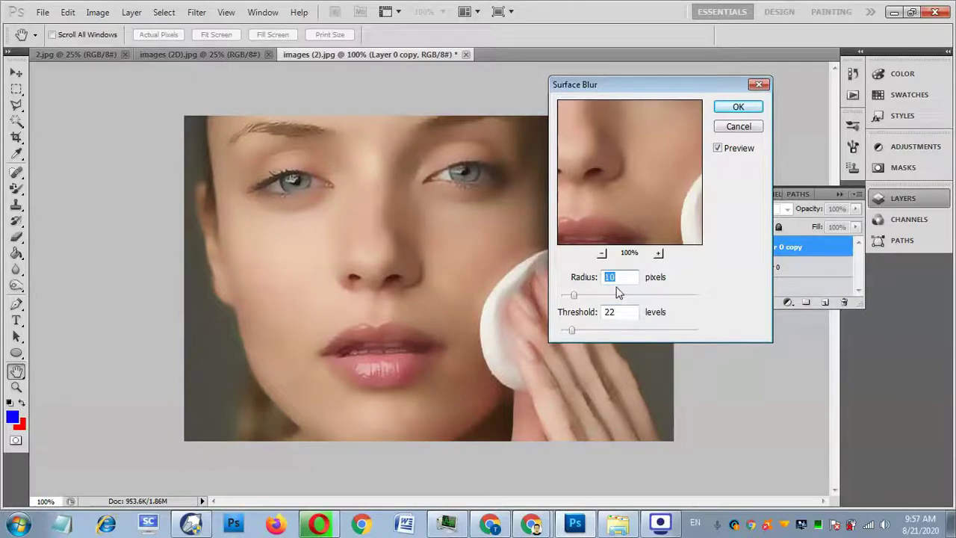
pyautogui.press('Down')
pyautogui.press('Down')
pyautogui.press('Down')
pyautogui.press('Down')
pyautogui.press('Down')
pyautogui.press('Up')
pyautogui.press('Up')
# Apply the blur, move Layer 0 copy beneath Layer 0, and select Layer 0.
pyautogui.click(738, 107)
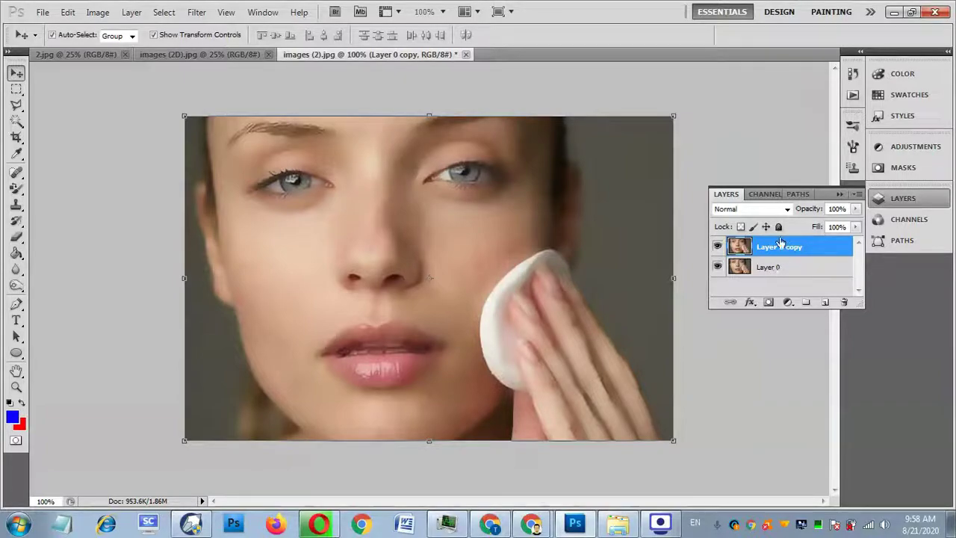
pyautogui.moveTo(808, 249); pyautogui.dragTo(808, 272)
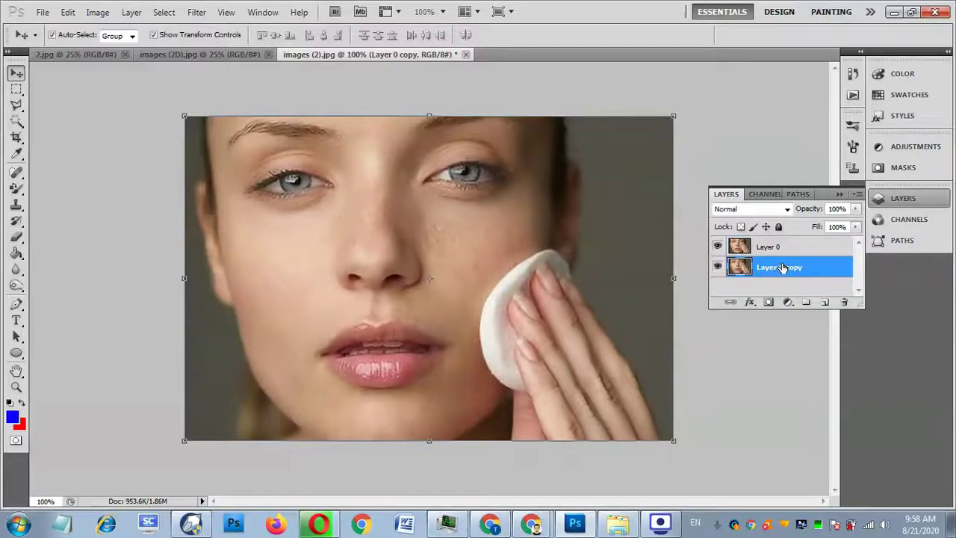
pyautogui.click(775, 249)
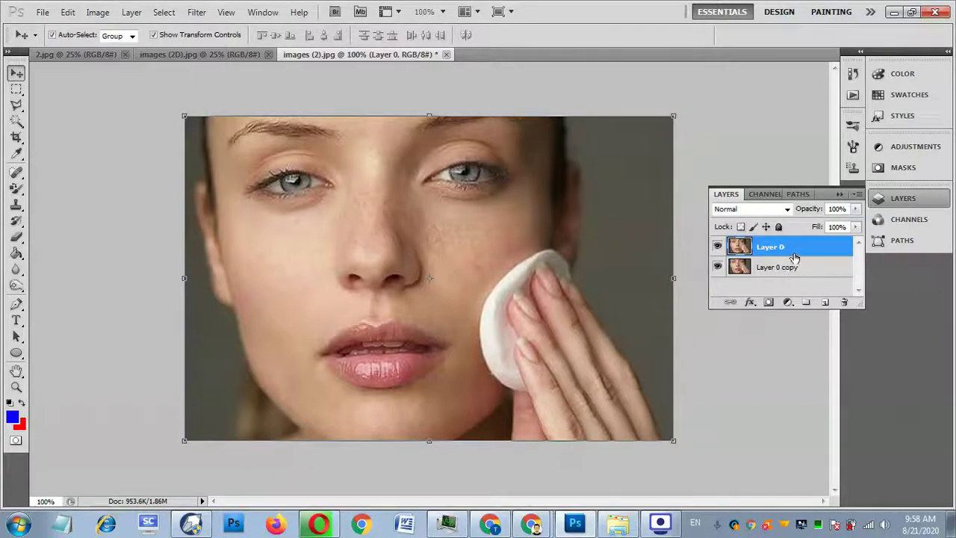
pyautogui.moveTo(799, 250); pyautogui.dragTo(803, 270)
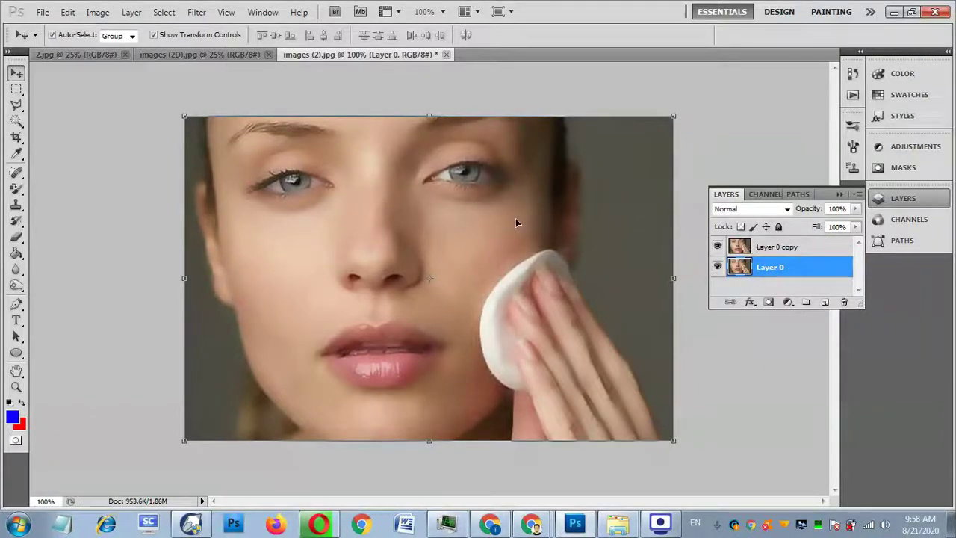
pyautogui.moveTo(811, 249); pyautogui.dragTo(812, 273)
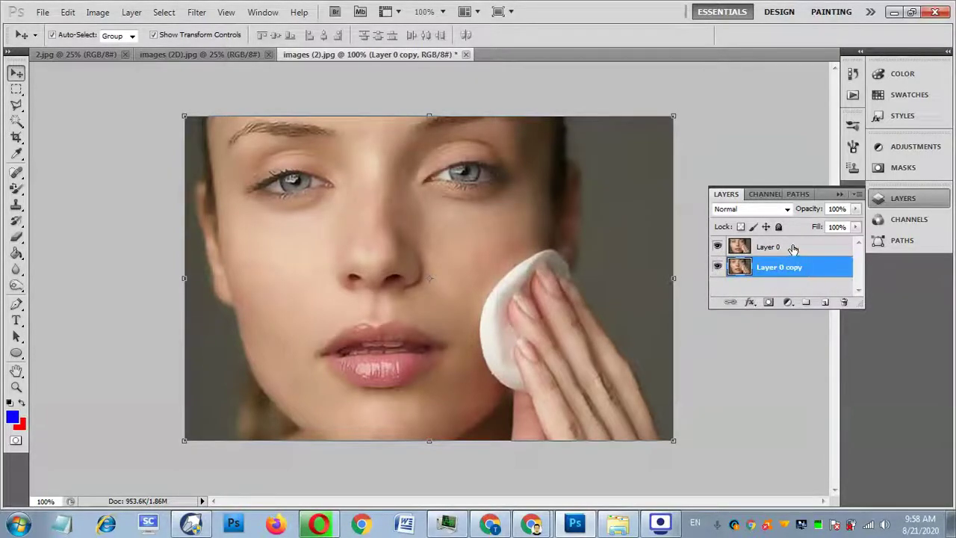
pyautogui.click(789, 247)
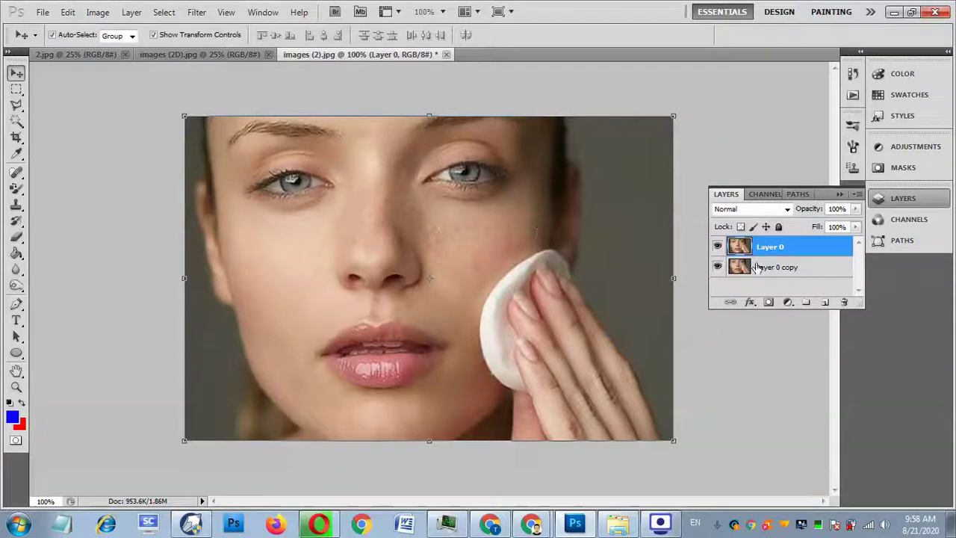
pyautogui.click(789, 267)
pyautogui.click(795, 249)
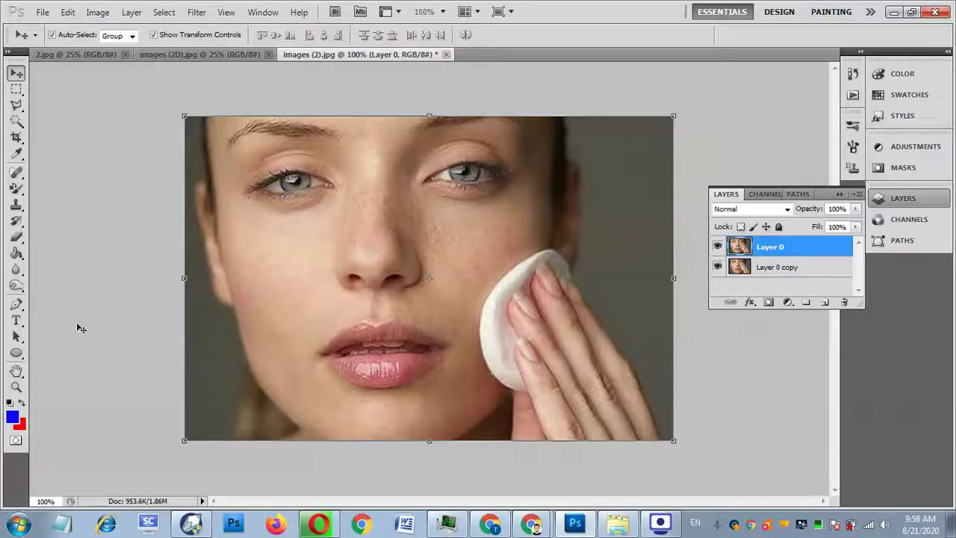
# Choose the standard Eraser with a soft 53 px brush.
pyautogui.click(20, 242)
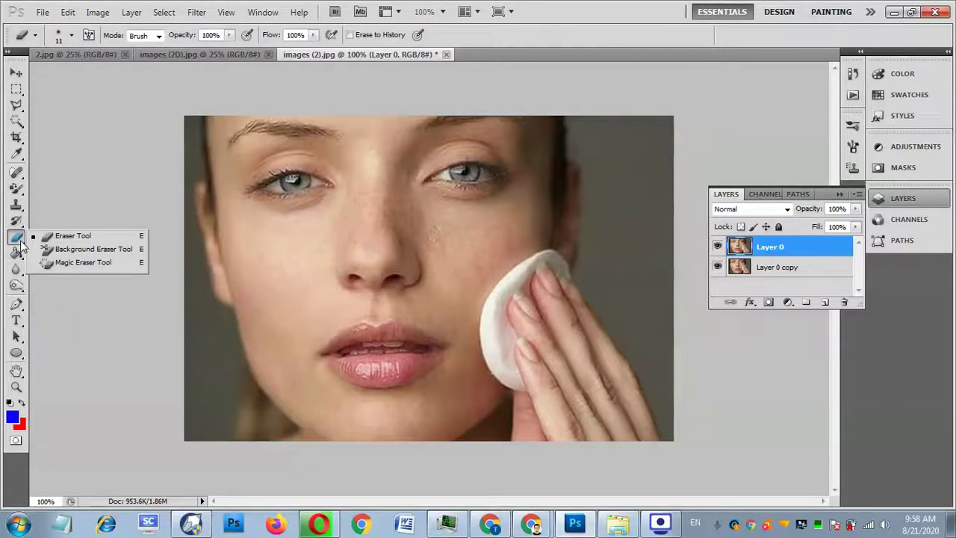
pyautogui.click(102, 237)
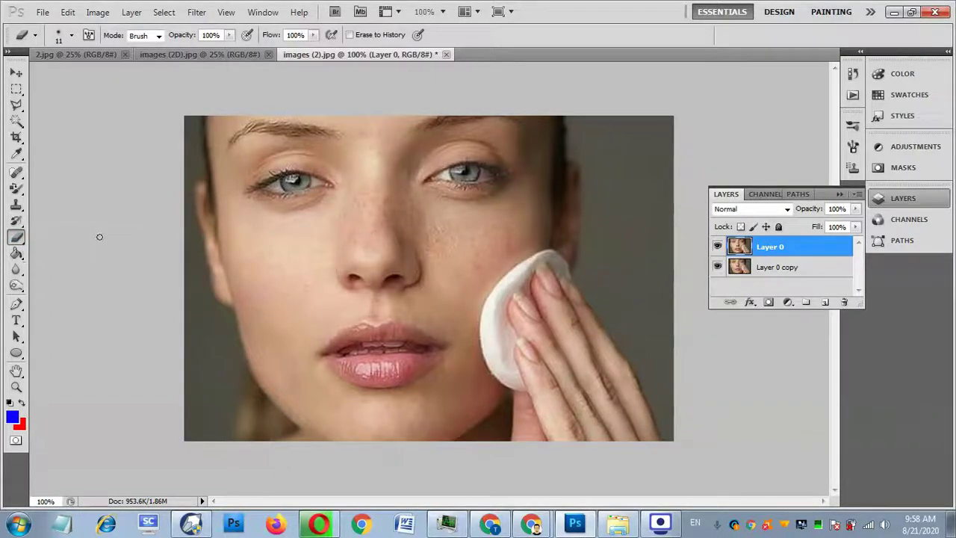
pyautogui.rightClick(307, 254)
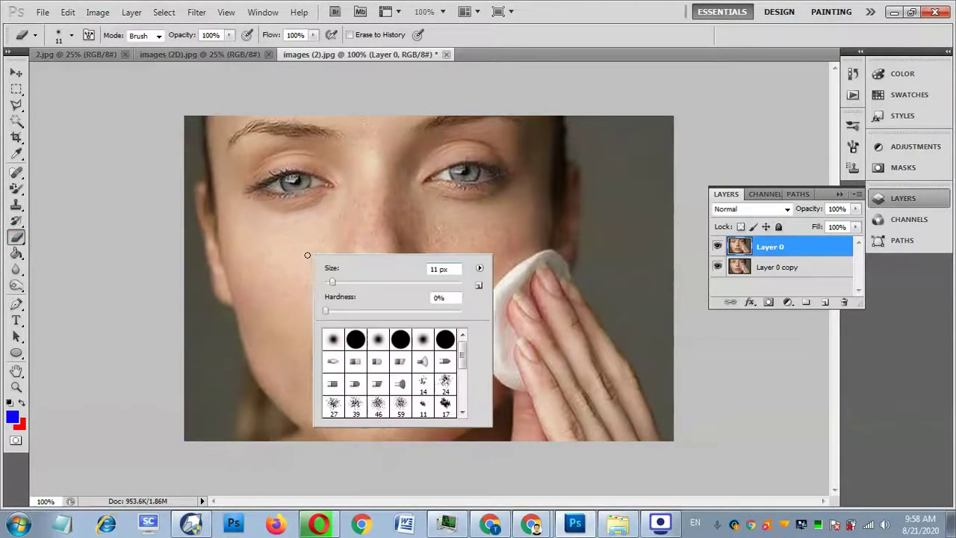
pyautogui.click(348, 280)
pyautogui.click(361, 281)
pyautogui.moveTo(325, 313)
pyautogui.mouseDown()
pyautogui.moveTo(351, 313)
pyautogui.moveTo(292, 316)
pyautogui.mouseUp()
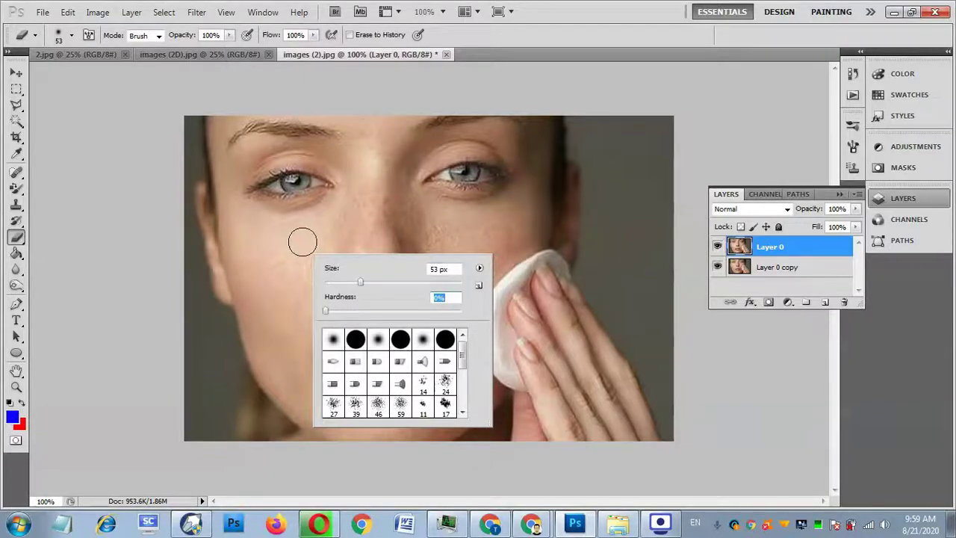
pyautogui.press('Return')
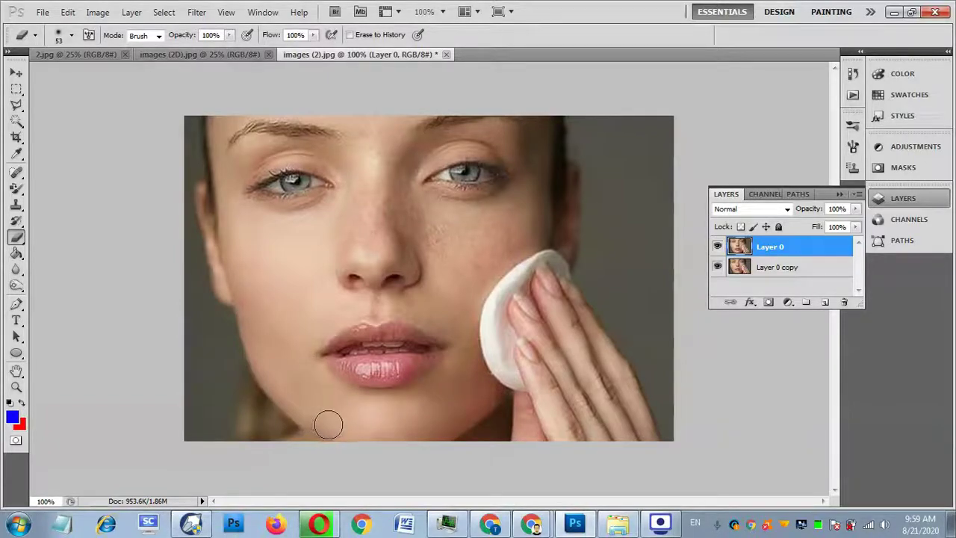
# Erase skin on the chin, nose bridge and near the left eyebrow.
pyautogui.moveTo(307, 403); pyautogui.dragTo(296, 385)
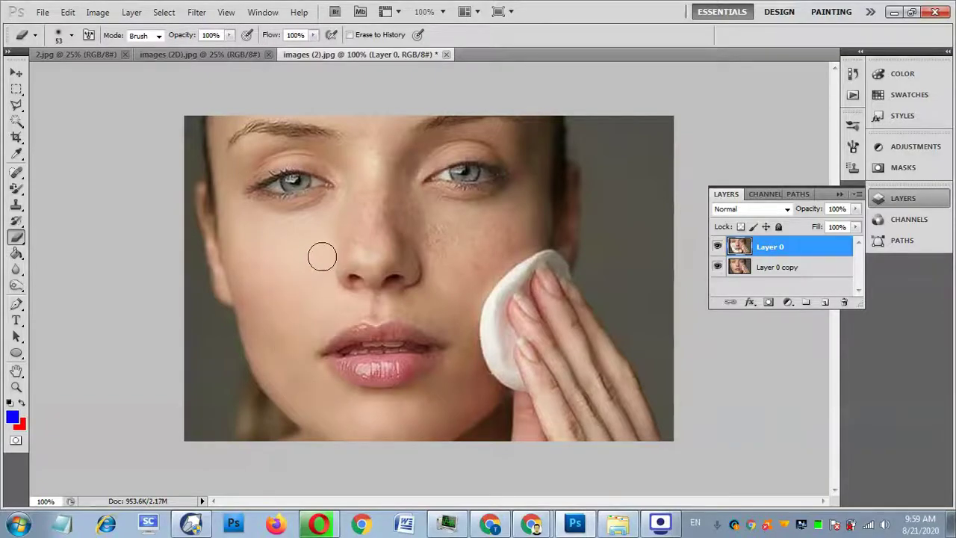
pyautogui.moveTo(359, 190); pyautogui.dragTo(362, 168)
pyautogui.moveTo(216, 112); pyautogui.dragTo(230, 165)
# Shrink the eraser to 32 px, then 21 px, and erase under the left eyebrow.
pyautogui.rightClick(230, 185)
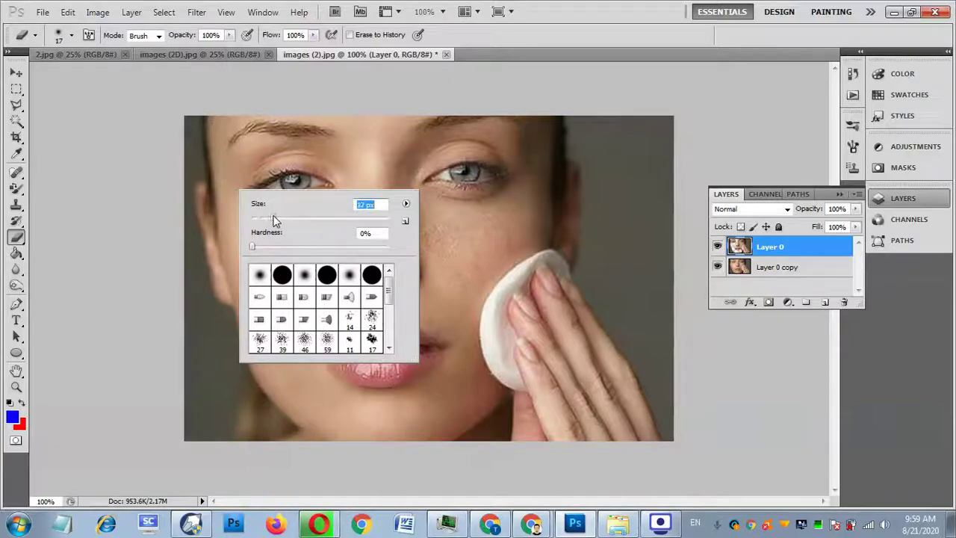
pyautogui.press('Return')
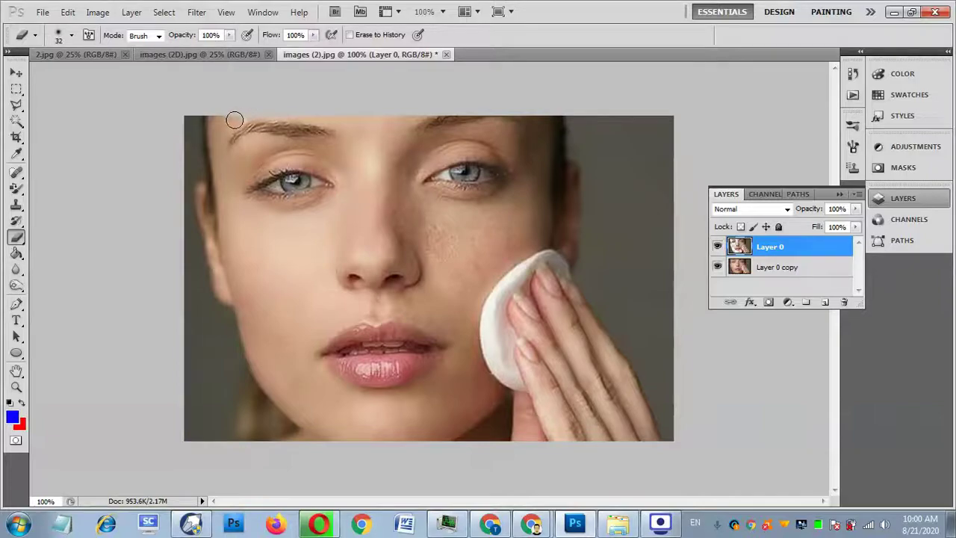
pyautogui.rightClick(360, 160)
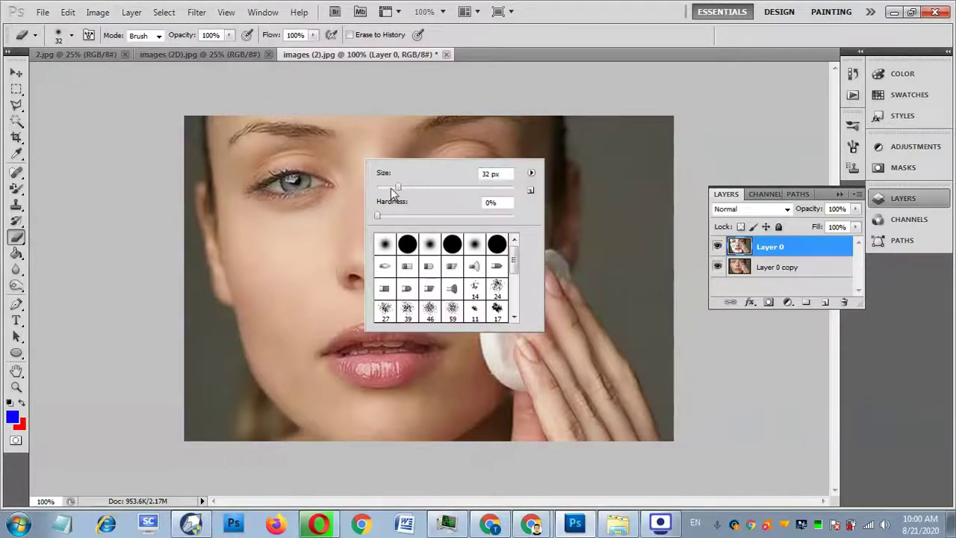
pyautogui.click(390, 188)
pyautogui.press('Return')
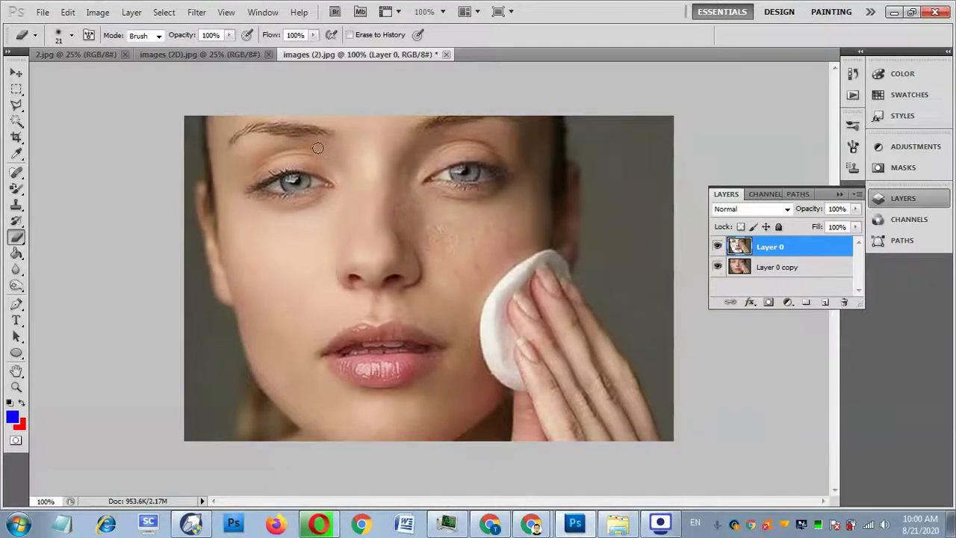
pyautogui.moveTo(284, 144); pyautogui.dragTo(314, 147)
# Erase leftover left-cheek and jaw skin, toggling layer visibility to check coverage.
pyautogui.click(718, 267)
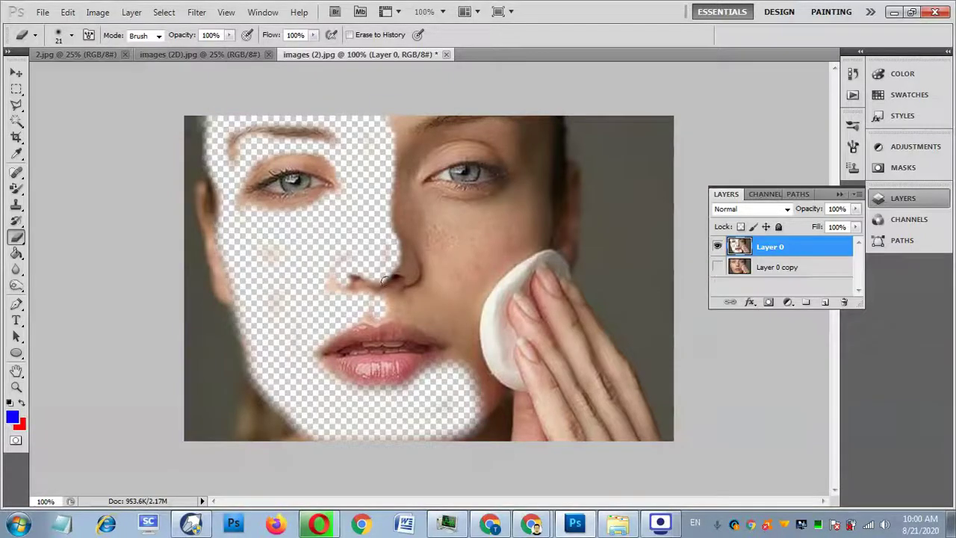
pyautogui.moveTo(261, 262)
pyautogui.mouseDown()
pyautogui.moveTo(284, 245)
pyautogui.moveTo(268, 302)
pyautogui.mouseUp()
pyautogui.click(717, 267)
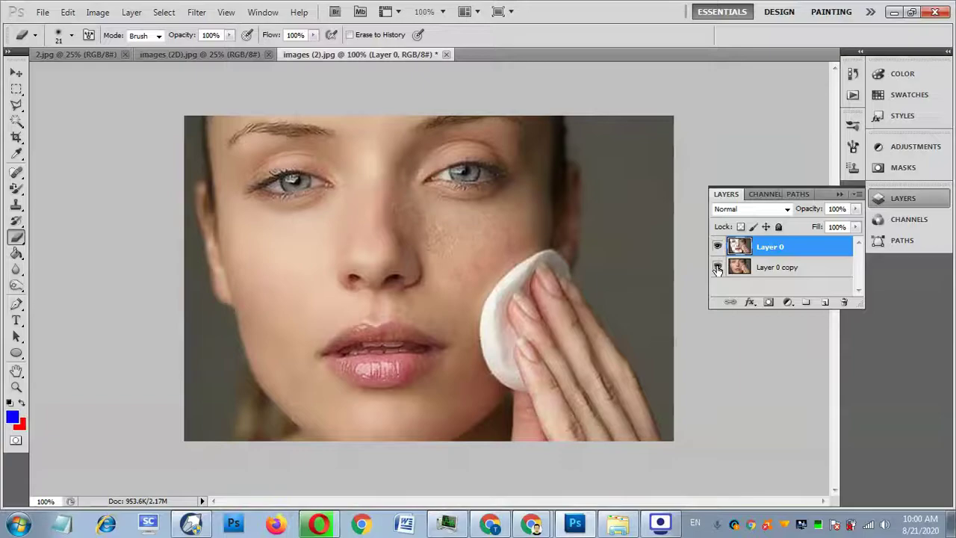
pyautogui.click(718, 248)
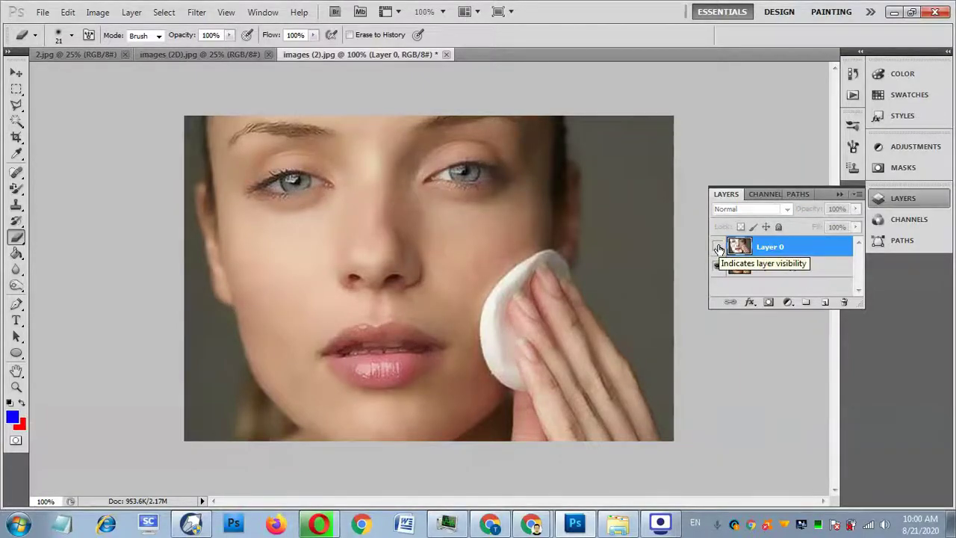
pyautogui.click(717, 248)
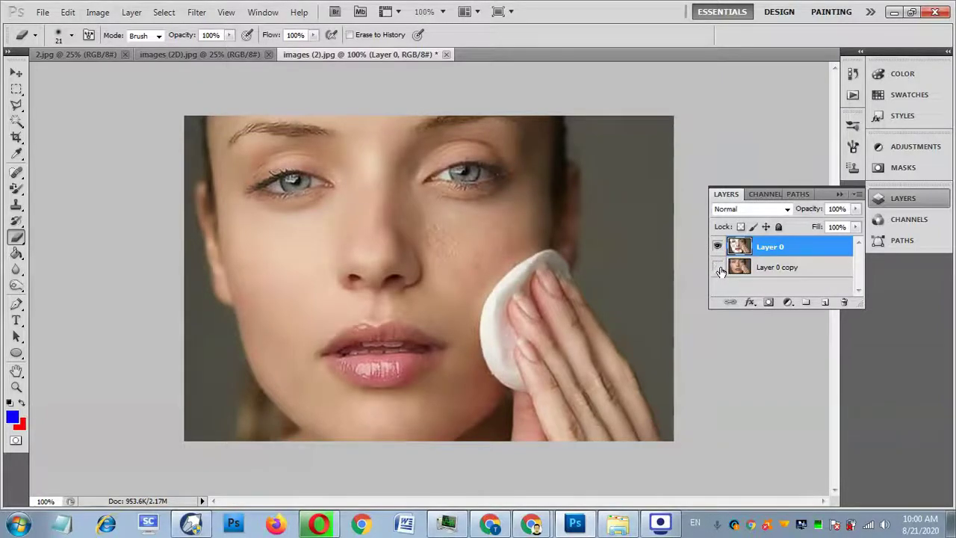
pyautogui.click(717, 268)
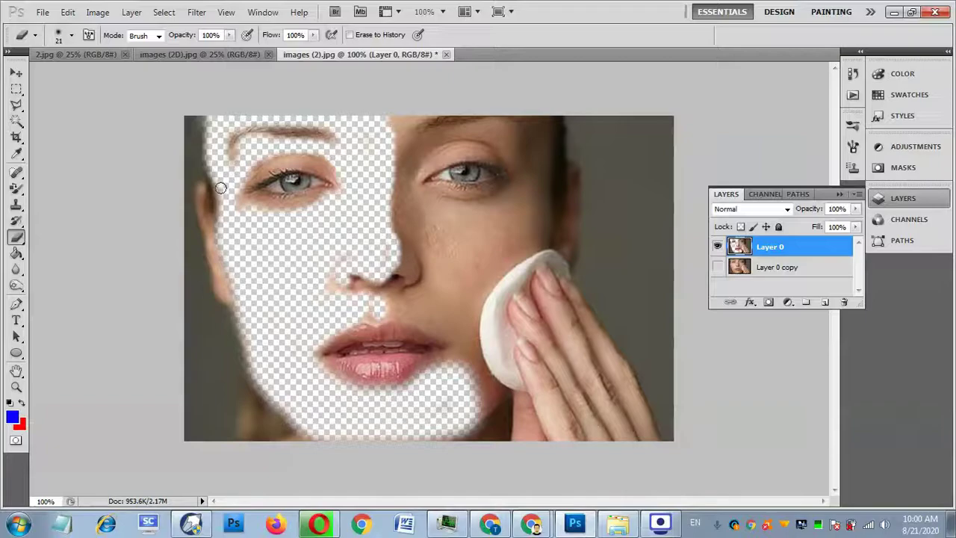
pyautogui.moveTo(218, 187); pyautogui.dragTo(224, 218)
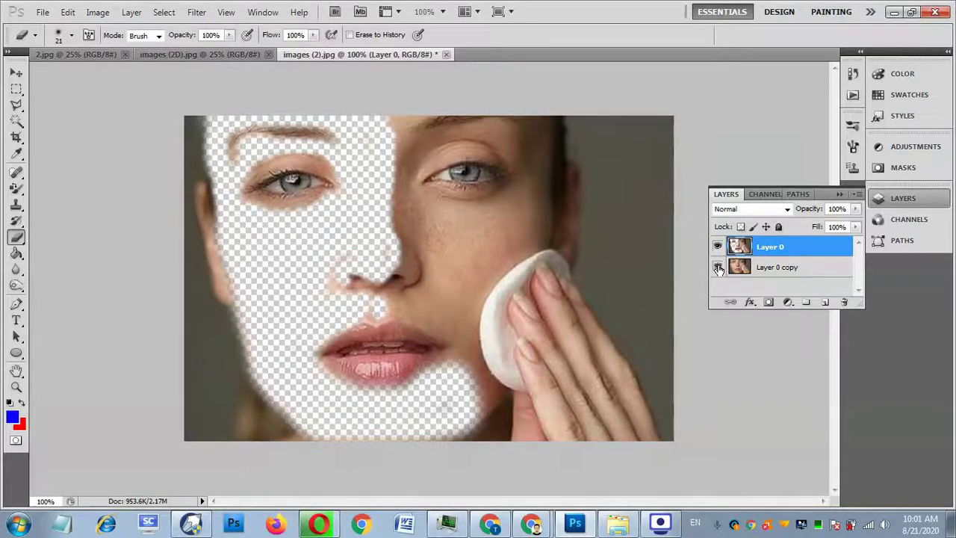
pyautogui.click(717, 267)
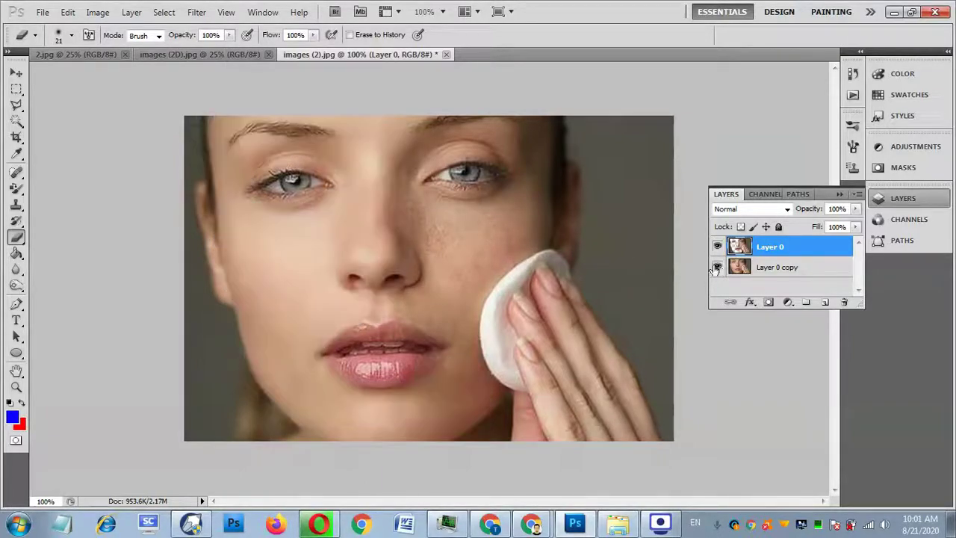
# Enlarge the eraser brush to 37 px.
pyautogui.rightClick(422, 215)
pyautogui.moveTo(463, 244)
pyautogui.mouseDown()
pyautogui.moveTo(512, 224)
pyautogui.moveTo(426, 224)
pyautogui.moveTo(405, 202)
pyautogui.moveTo(403, 230)
pyautogui.moveTo(397, 214)
pyautogui.moveTo(428, 246)
pyautogui.moveTo(448, 302)
pyautogui.moveTo(486, 246)
pyautogui.moveTo(450, 254)
pyautogui.moveTo(452, 301)
pyautogui.moveTo(401, 301)
pyautogui.moveTo(443, 331)
pyautogui.moveTo(409, 300)
pyautogui.moveTo(433, 280)
pyautogui.moveTo(413, 230)
pyautogui.moveTo(411, 254)
pyautogui.moveTo(473, 291)
pyautogui.moveTo(512, 235)
pyautogui.moveTo(465, 313)
pyautogui.moveTo(481, 391)
pyautogui.moveTo(442, 329)
pyautogui.moveTo(466, 400)
pyautogui.moveTo(454, 315)
pyautogui.mouseUp()
pyautogui.press('Return')
# Erase under the eye, then with a 22 px brush erase the nose bridge and nostrils.
pyautogui.moveTo(521, 182)
pyautogui.mouseDown()
pyautogui.moveTo(491, 207)
pyautogui.moveTo(414, 198)
pyautogui.moveTo(433, 205)
pyautogui.mouseUp()
pyautogui.rightClick(523, 210)
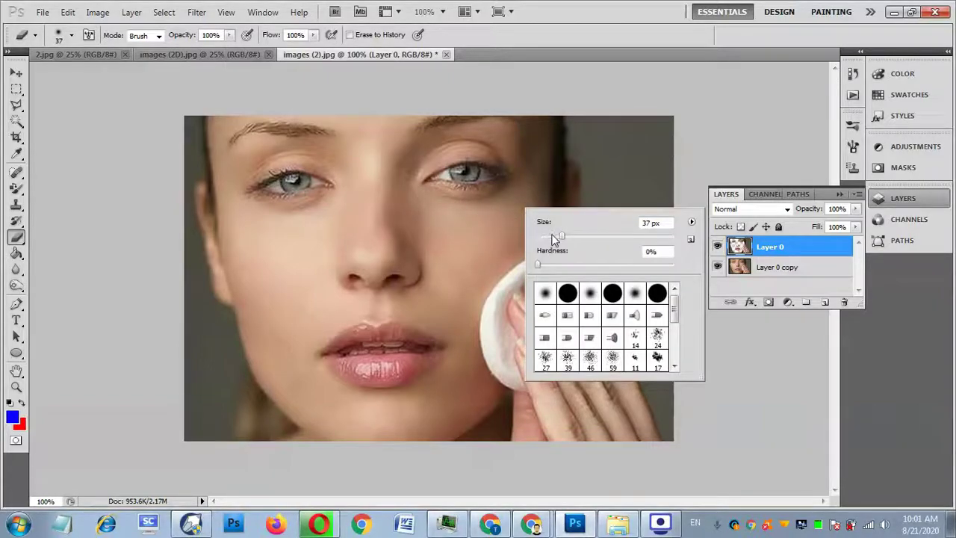
pyautogui.moveTo(558, 236); pyautogui.dragTo(552, 236)
pyautogui.click(502, 144)
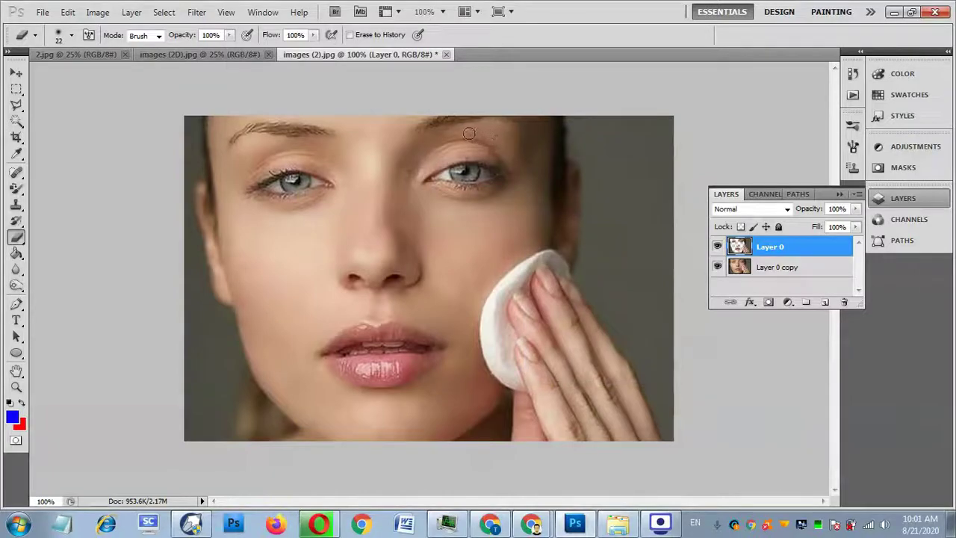
pyautogui.moveTo(402, 179); pyautogui.dragTo(401, 124)
pyautogui.moveTo(391, 266); pyautogui.dragTo(327, 261)
# With Layer 0 copy hidden, erase beside the right eye and along the jaw, then show it again.
pyautogui.click(717, 267)
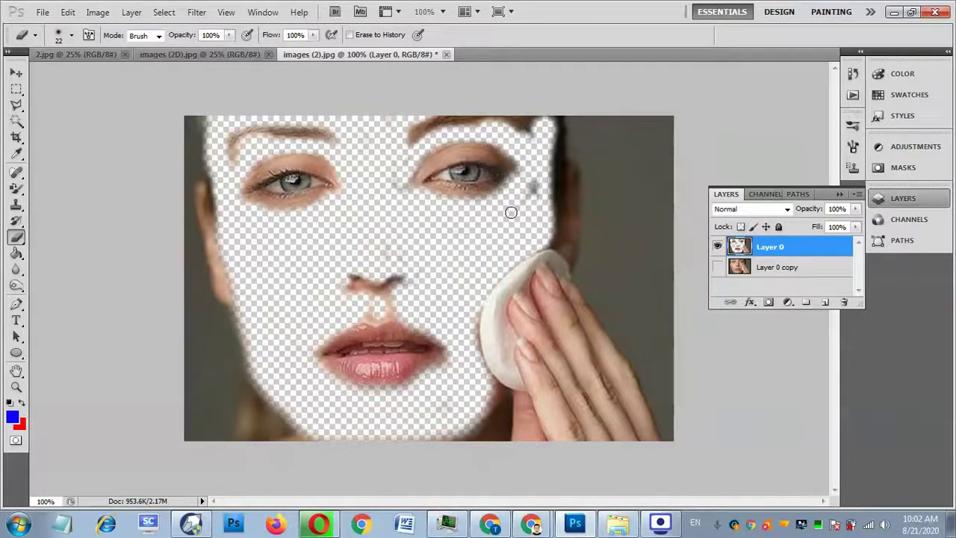
pyautogui.moveTo(527, 201); pyautogui.dragTo(533, 179)
pyautogui.moveTo(478, 399)
pyautogui.mouseDown()
pyautogui.moveTo(490, 381)
pyautogui.moveTo(472, 327)
pyautogui.mouseUp()
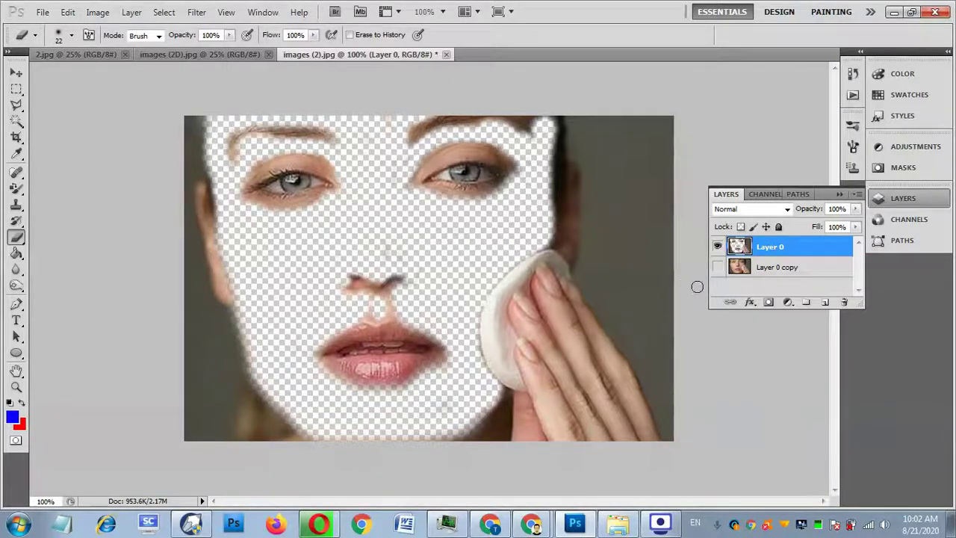
pyautogui.click(718, 267)
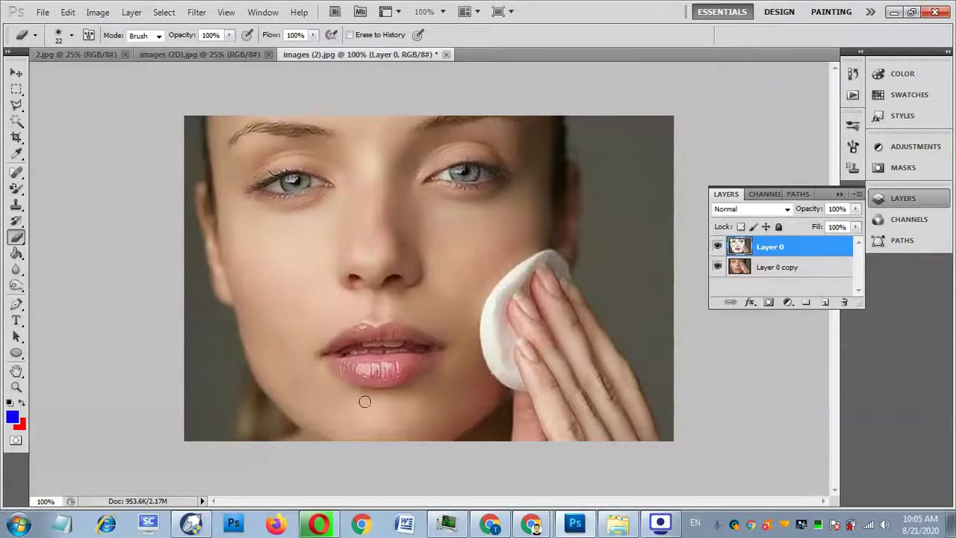
pyautogui.click(617, 523)
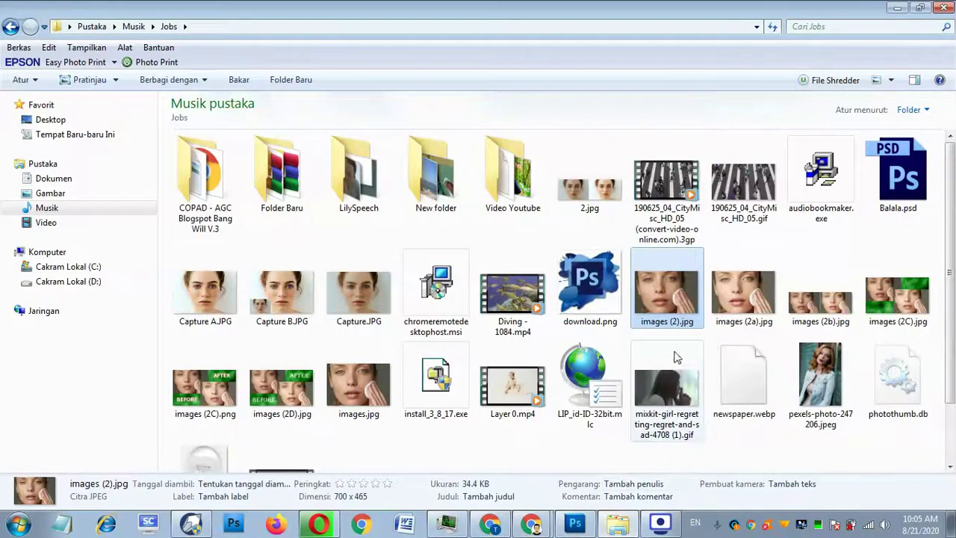
pyautogui.click(575, 522)
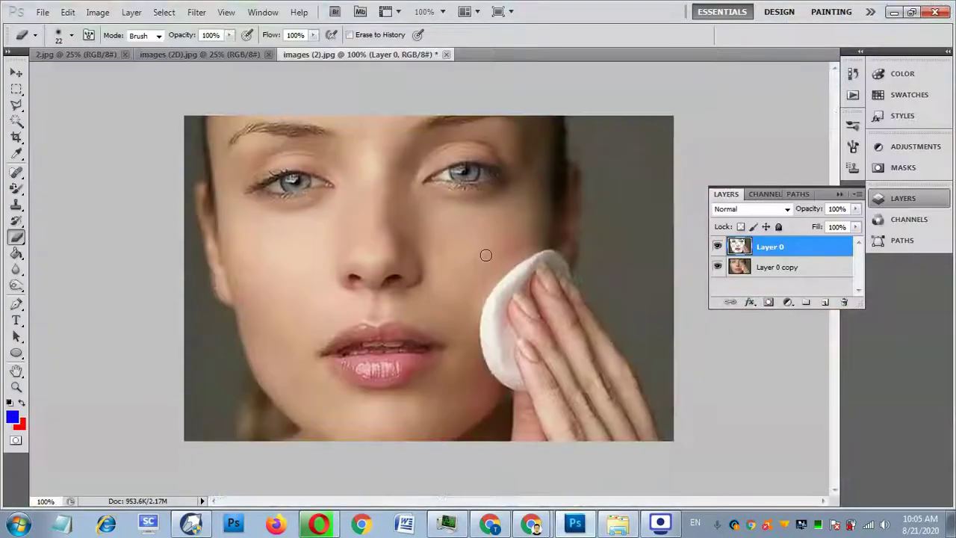
pyautogui.click(197, 54)
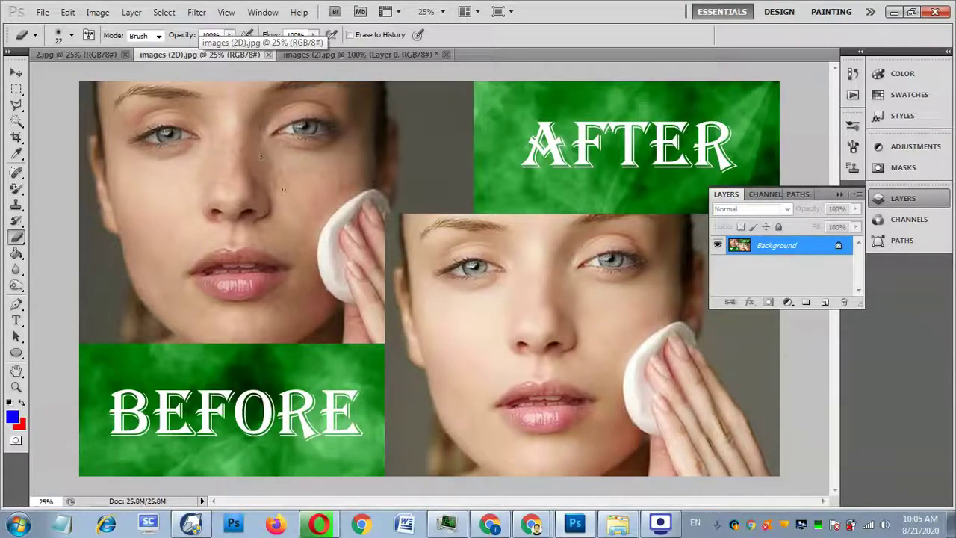
pyautogui.click(342, 54)
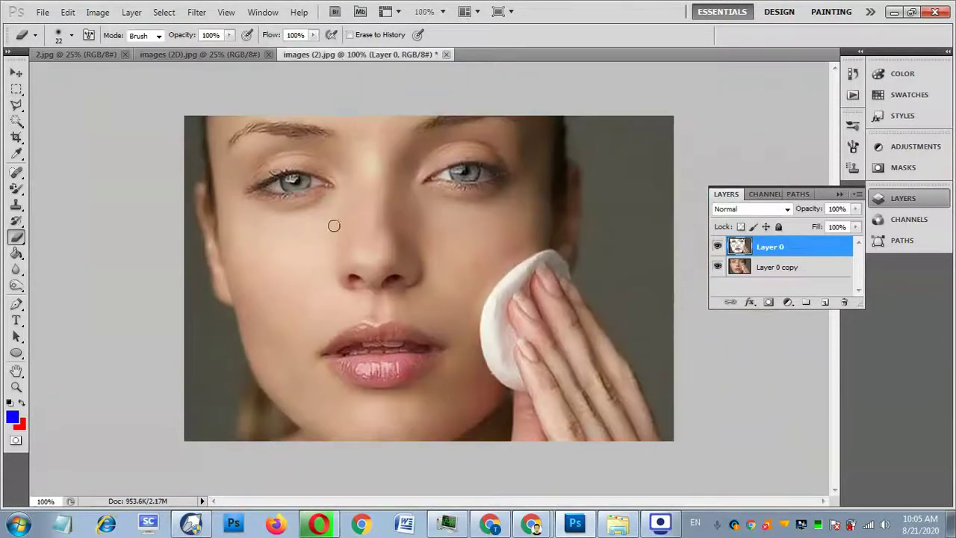
pyautogui.click(91, 54)
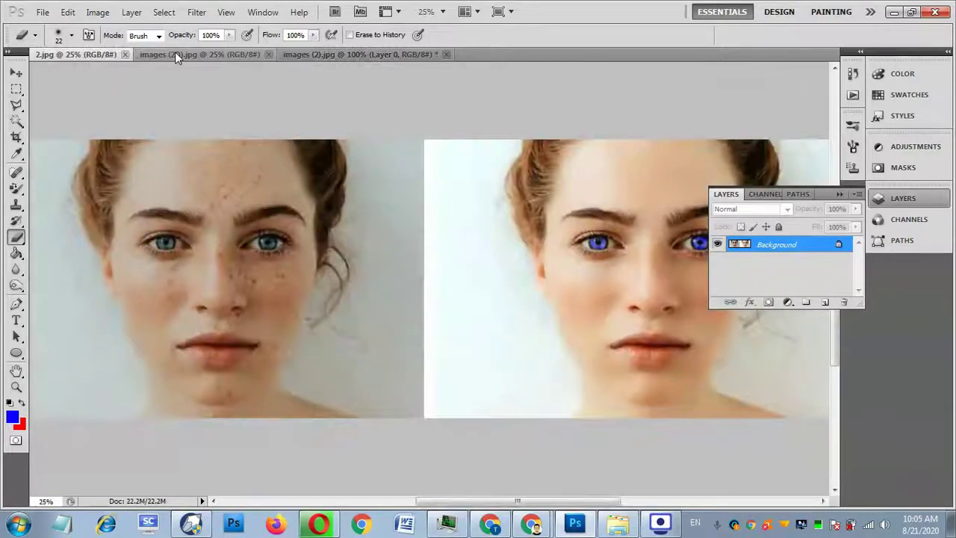
pyautogui.click(174, 54)
pyautogui.click(324, 51)
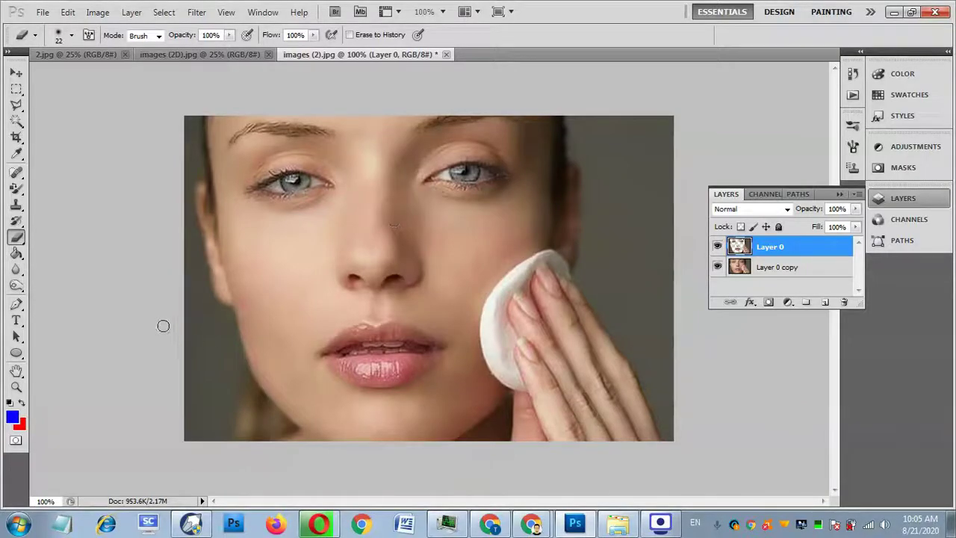
# With the Brush tool, reset colours to black and white, make white foreground, then return to the Eraser.
pyautogui.click(16, 254)
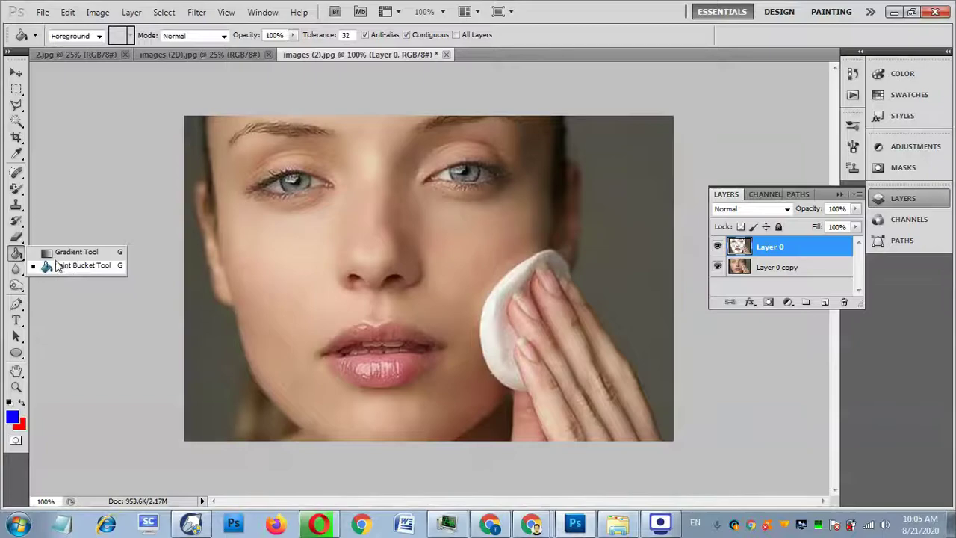
pyautogui.click(17, 189)
pyautogui.click(72, 187)
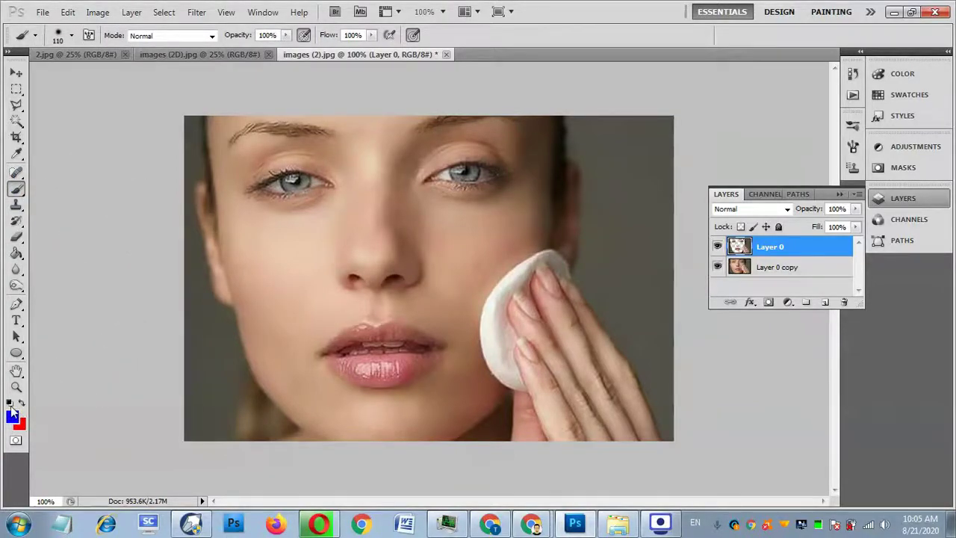
pyautogui.click(10, 403)
pyautogui.click(21, 403)
pyautogui.click(21, 404)
pyautogui.click(20, 404)
pyautogui.click(21, 404)
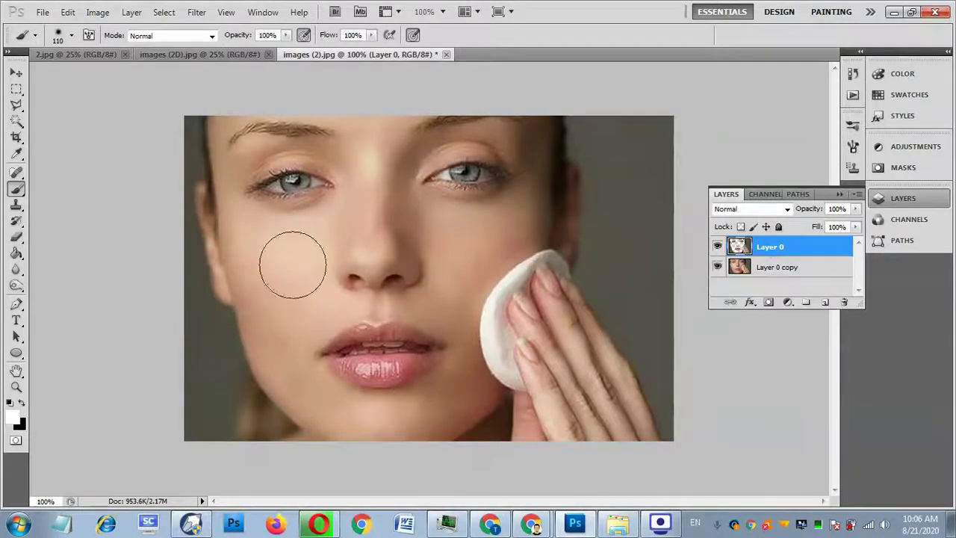
pyautogui.click(17, 238)
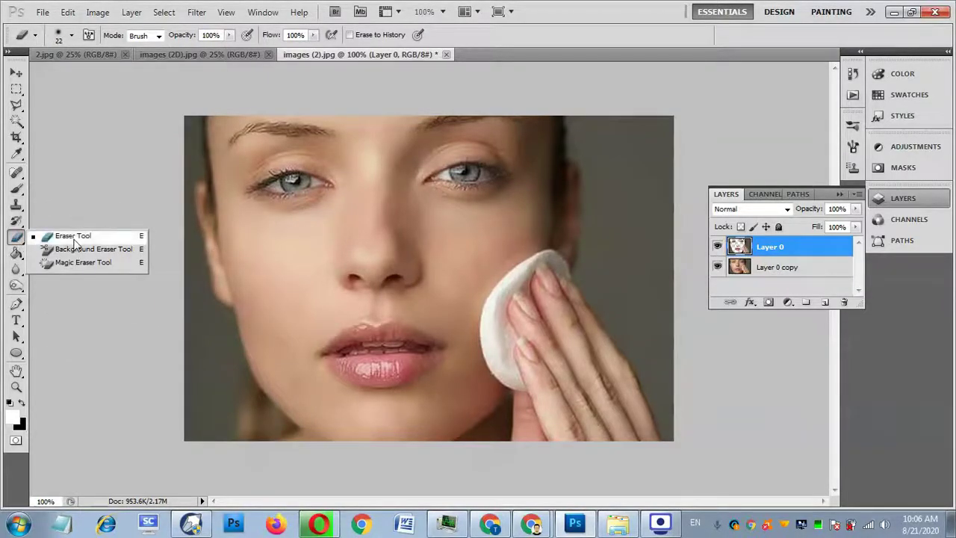
# View the images (2D).jpg and 2.jpg examples, collapse the Layers panel, and return to images (2).jpg.
pyautogui.click(208, 54)
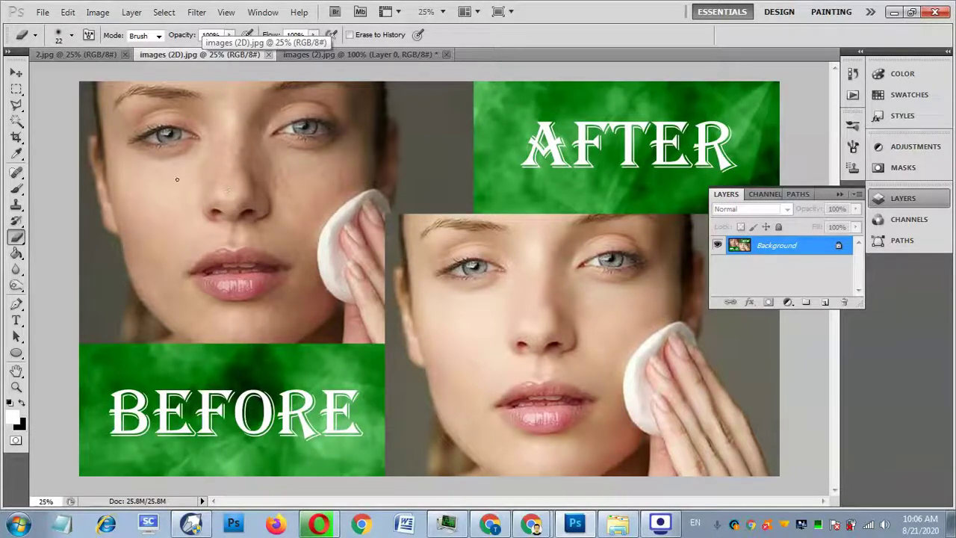
pyautogui.click(69, 55)
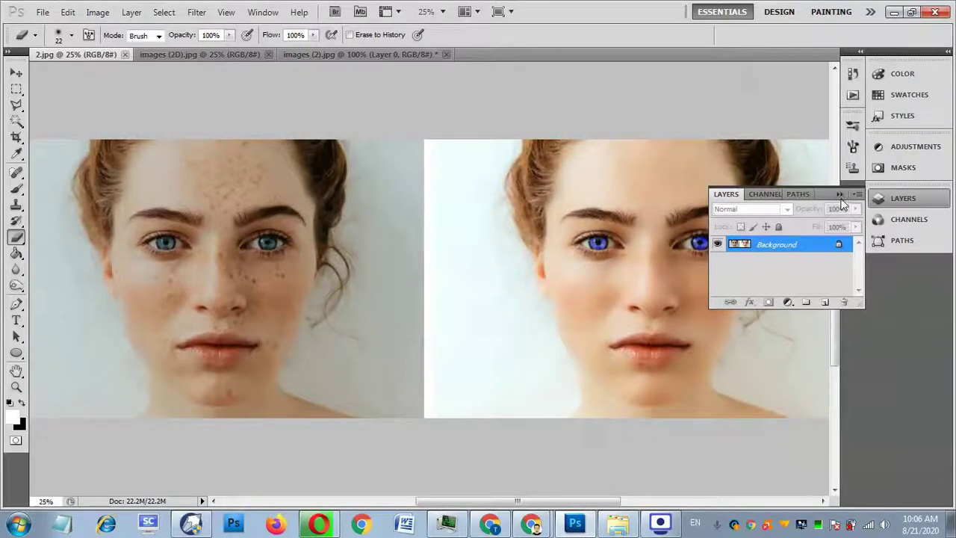
pyautogui.click(839, 193)
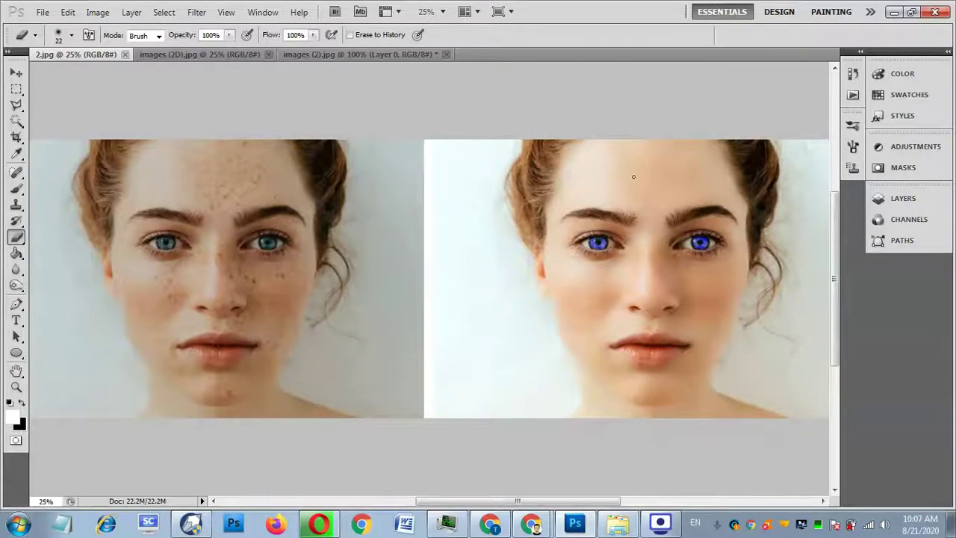
pyautogui.click(203, 55)
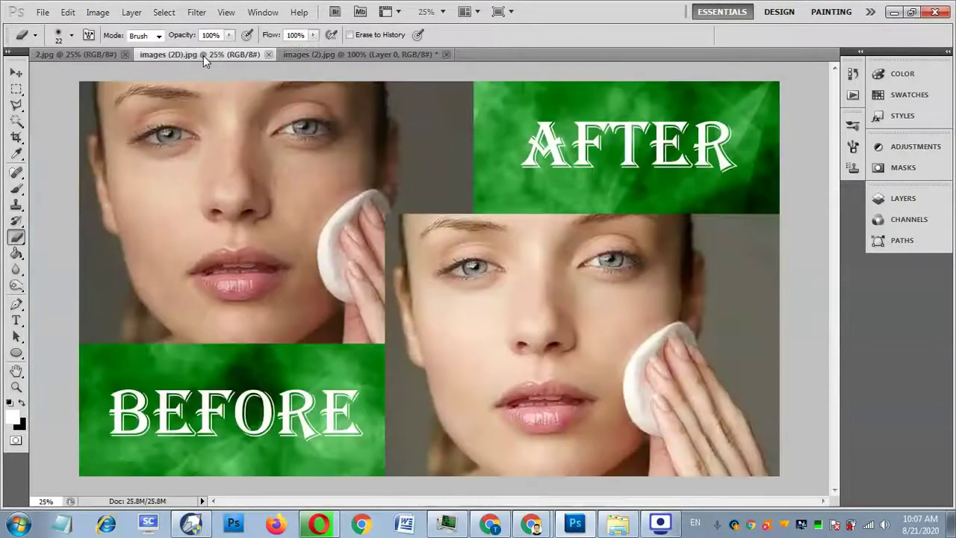
pyautogui.click(357, 55)
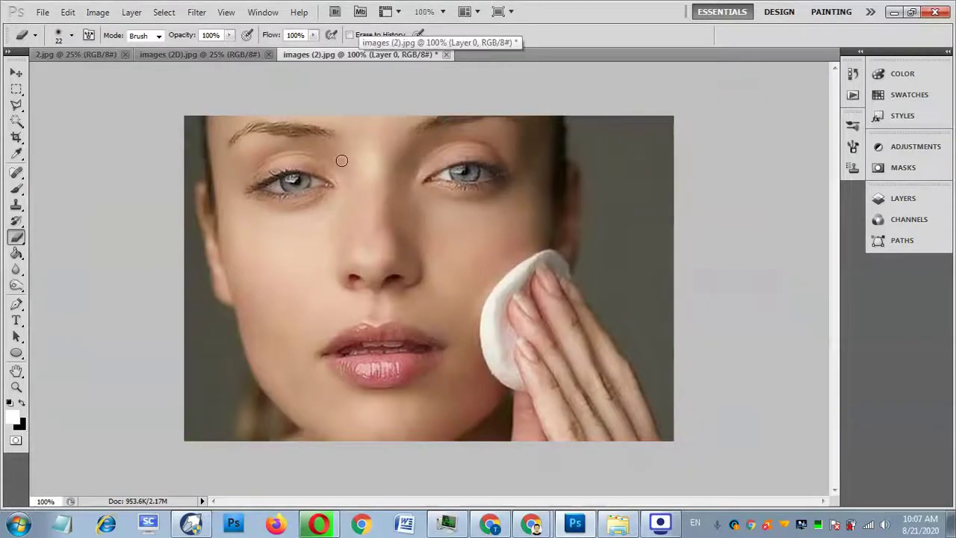